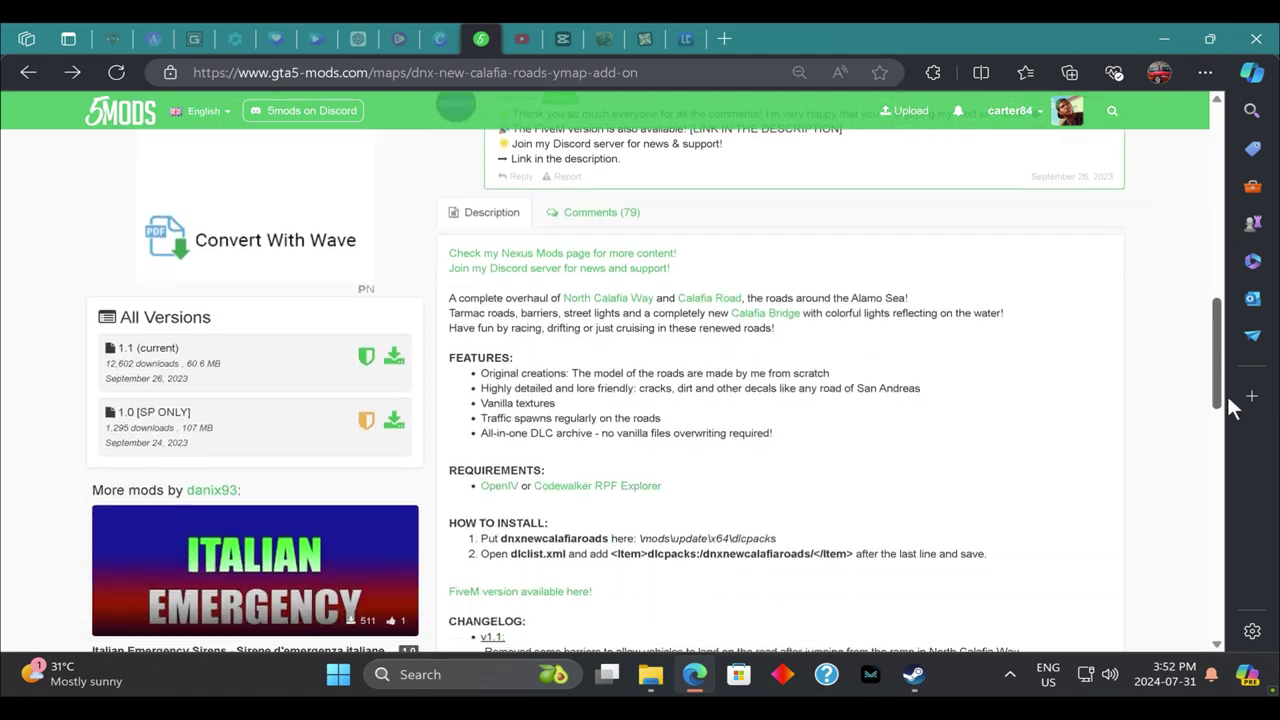
Download version 1.1 of the DNX New Calafia Roads mod and return to its description page.
{"action": "left_click", "coordinate": [395, 313]}
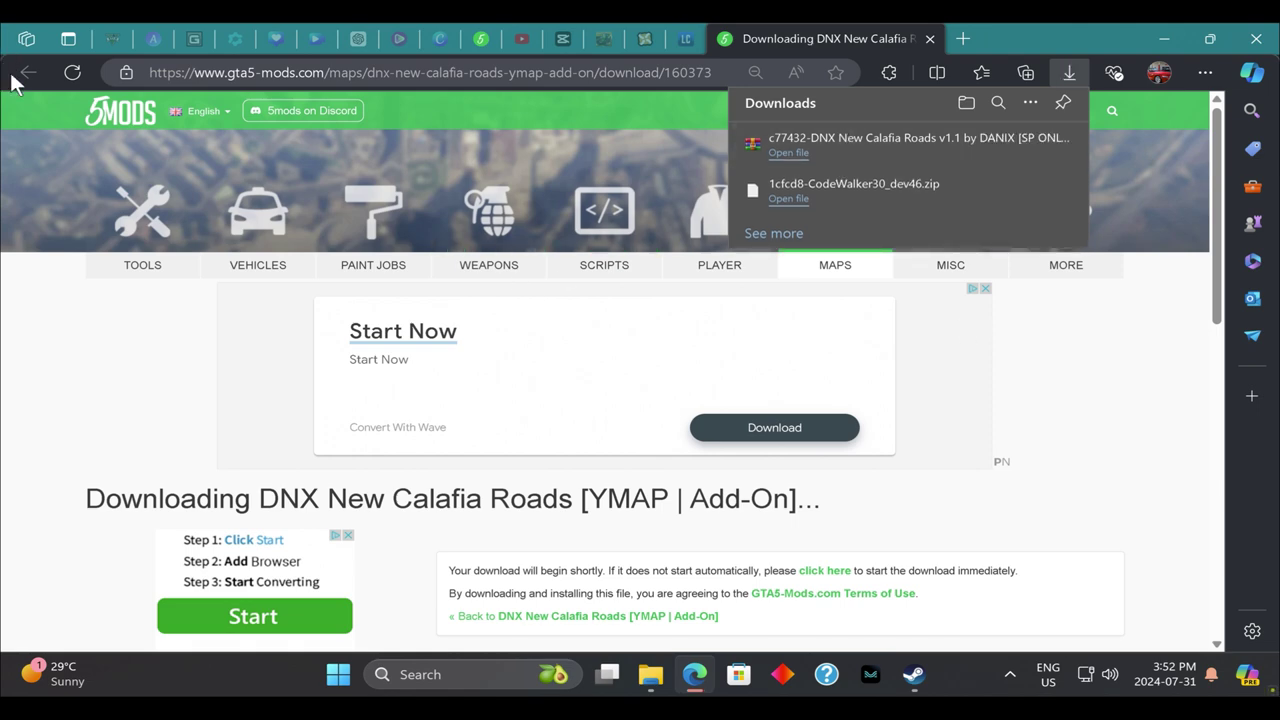
{"action": "left_click", "coordinate": [925, 38]}
{"action": "left_click", "coordinate": [925, 38]}
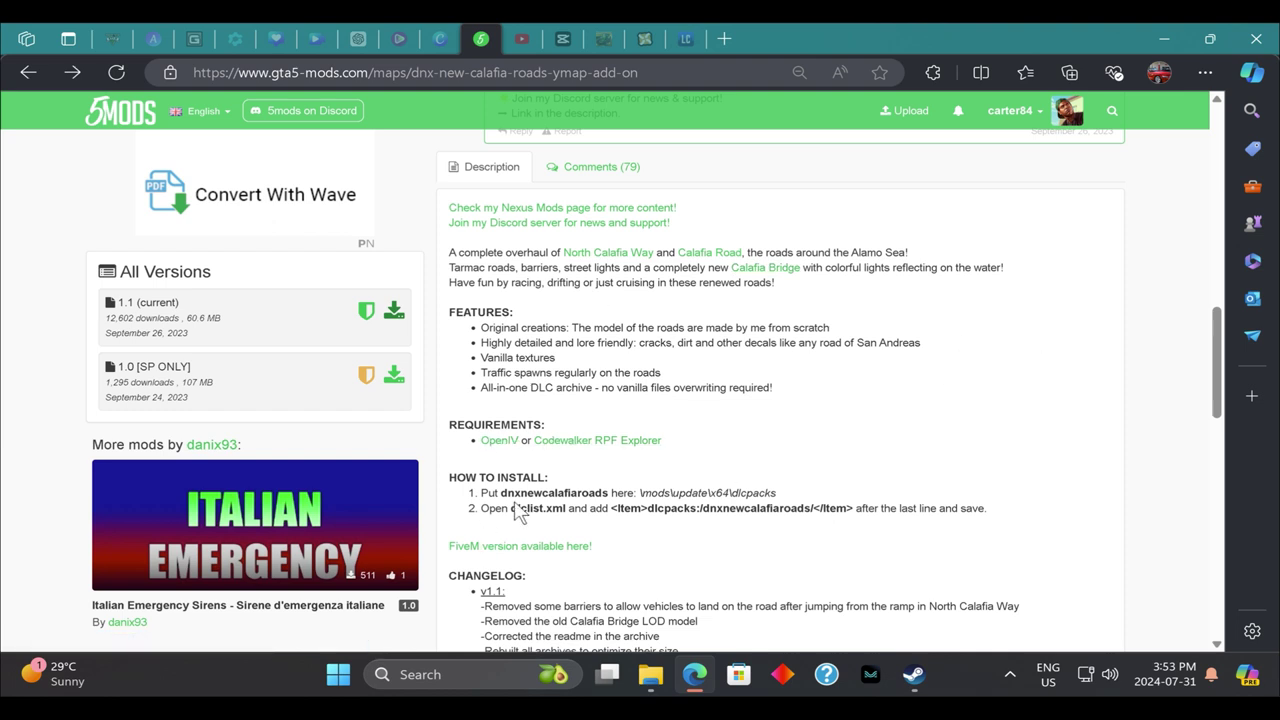
{"action": "scroll", "coordinate": [1123, 260], "scroll_direction": "up", "scroll_amount": 1}
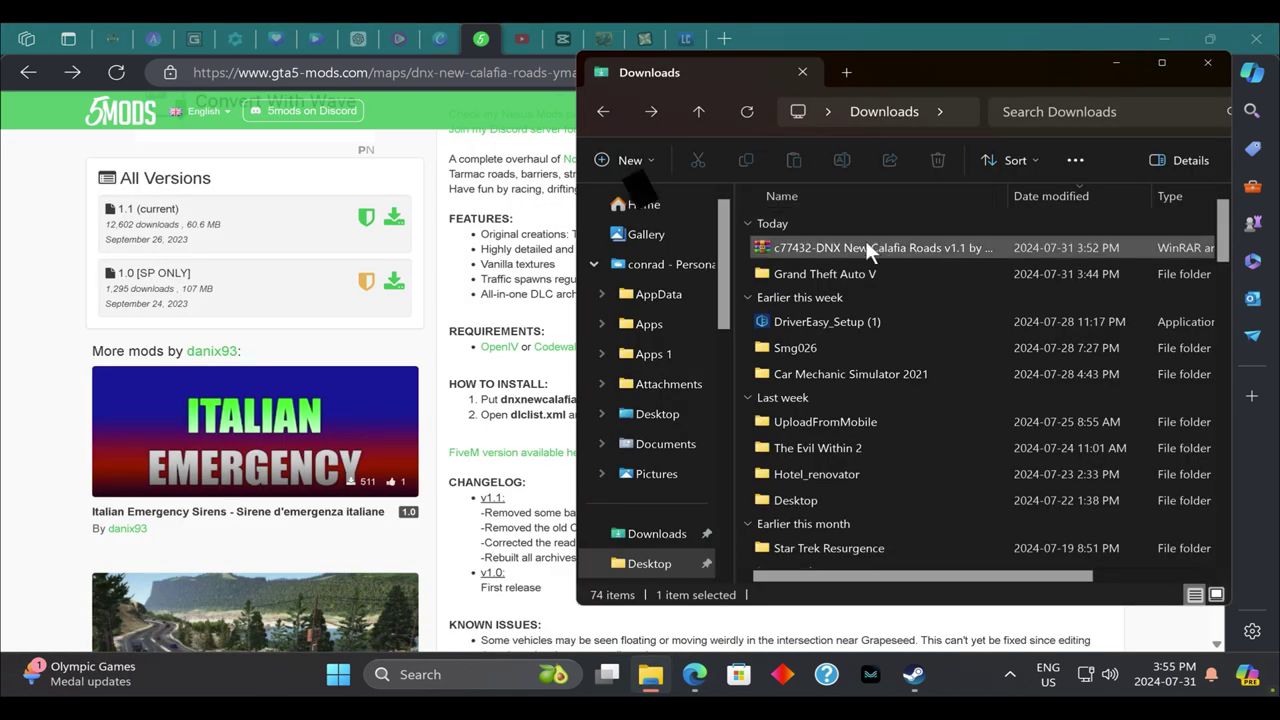
Extract the DNX New Calafia Roads archive from Downloads into its own named folder and delete the archive.
{"action": "right_click", "coordinate": [866, 244]}
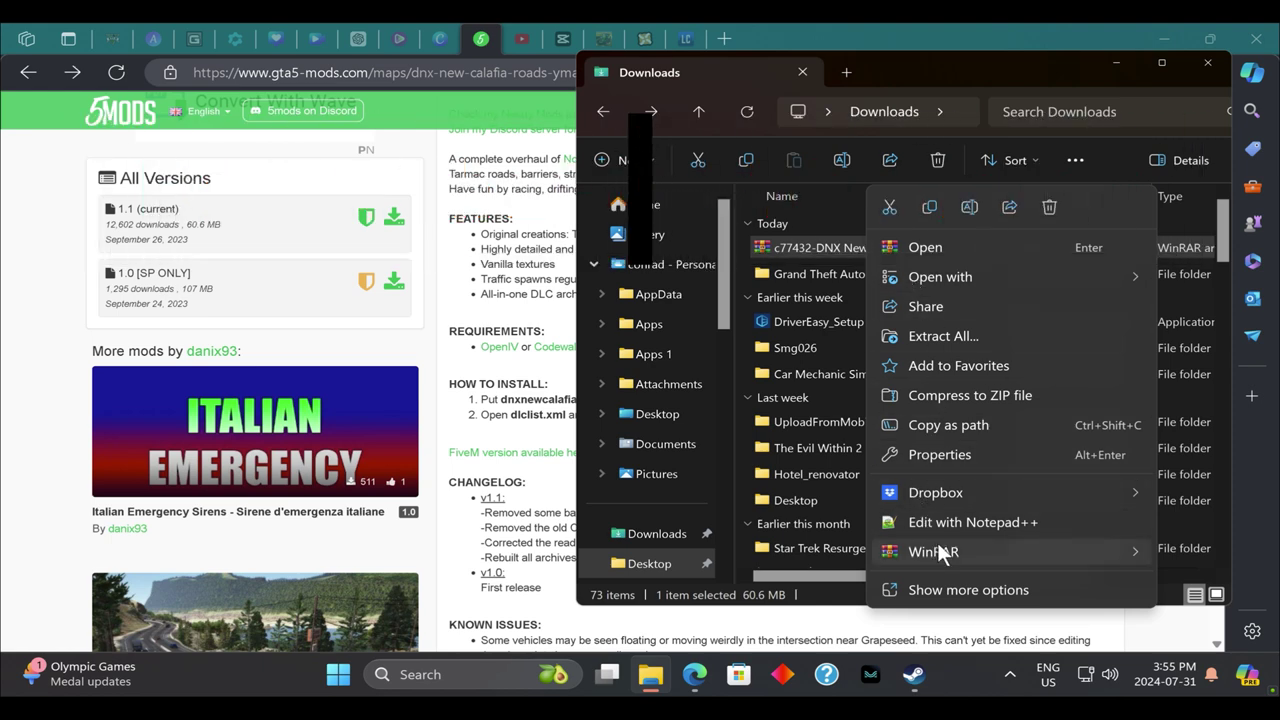
{"action": "mouse_move", "coordinate": [947, 556]}
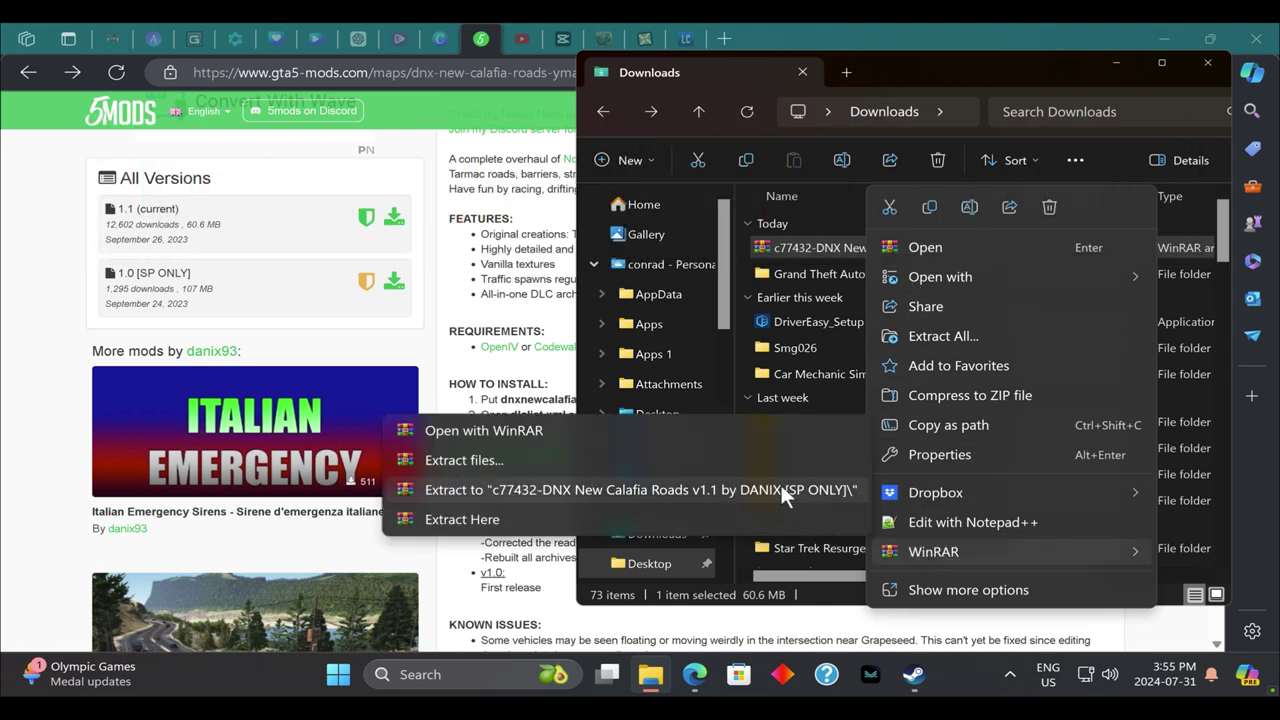
{"action": "left_click", "coordinate": [737, 484]}
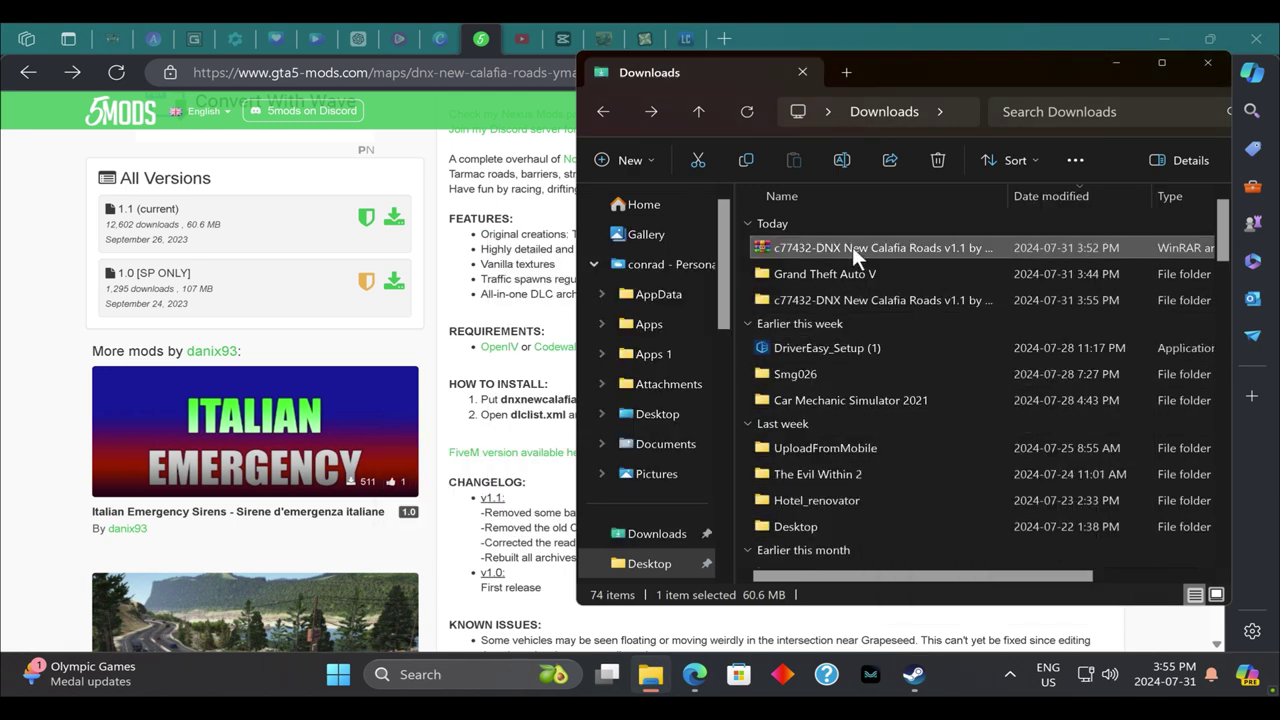
{"action": "left_click", "coordinate": [939, 162]}
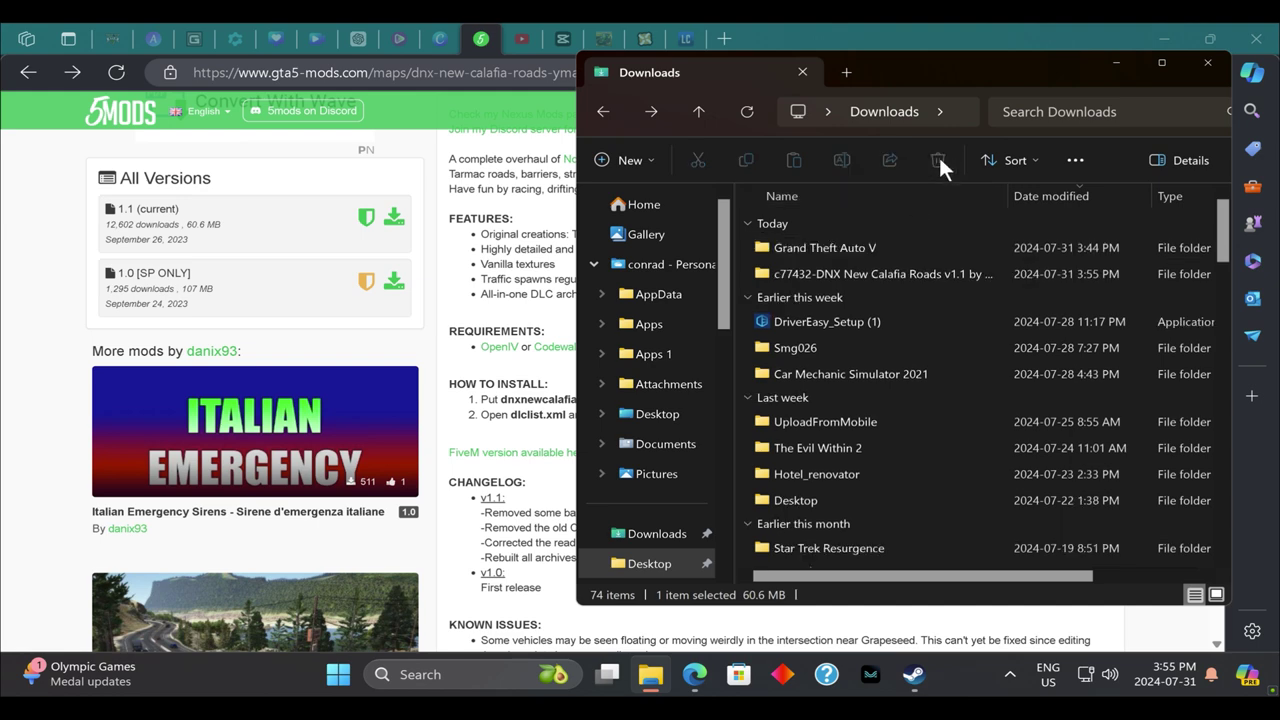
Open the dnxnewcalafiaroads folder inside the extracted mod folder and move its window aside.
{"action": "double_click", "coordinate": [862, 273]}
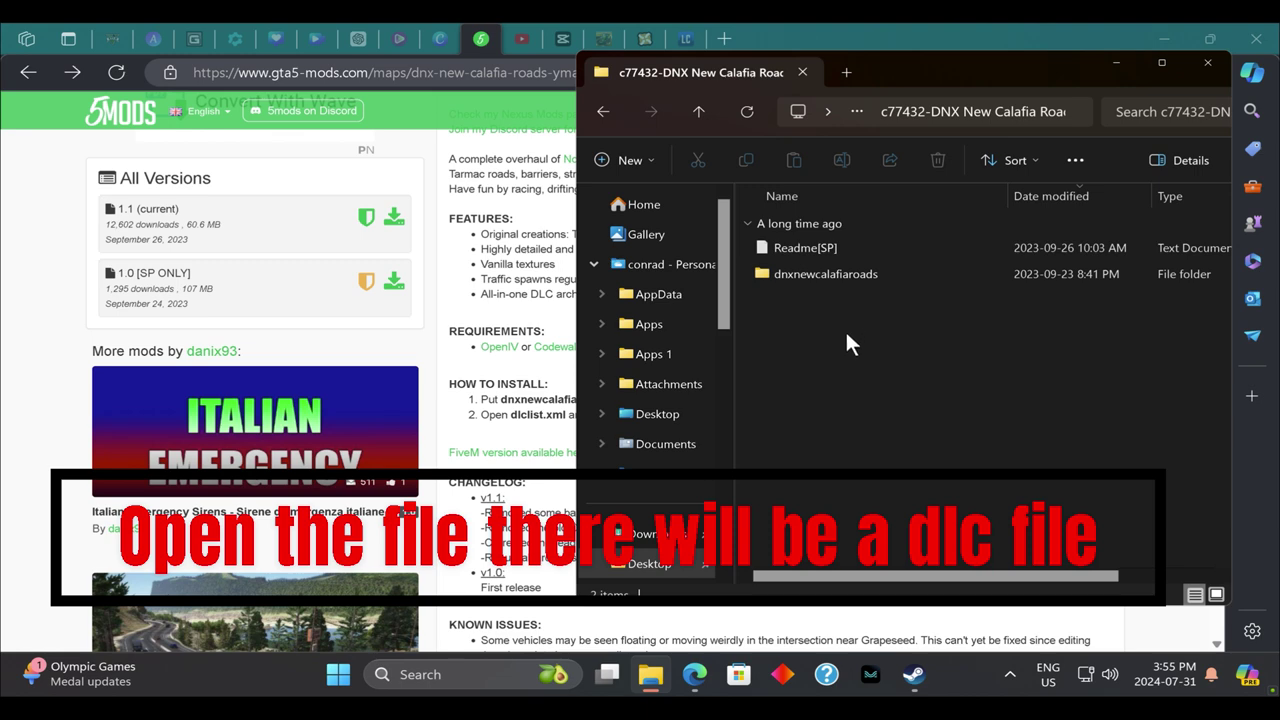
{"action": "double_click", "coordinate": [822, 275]}
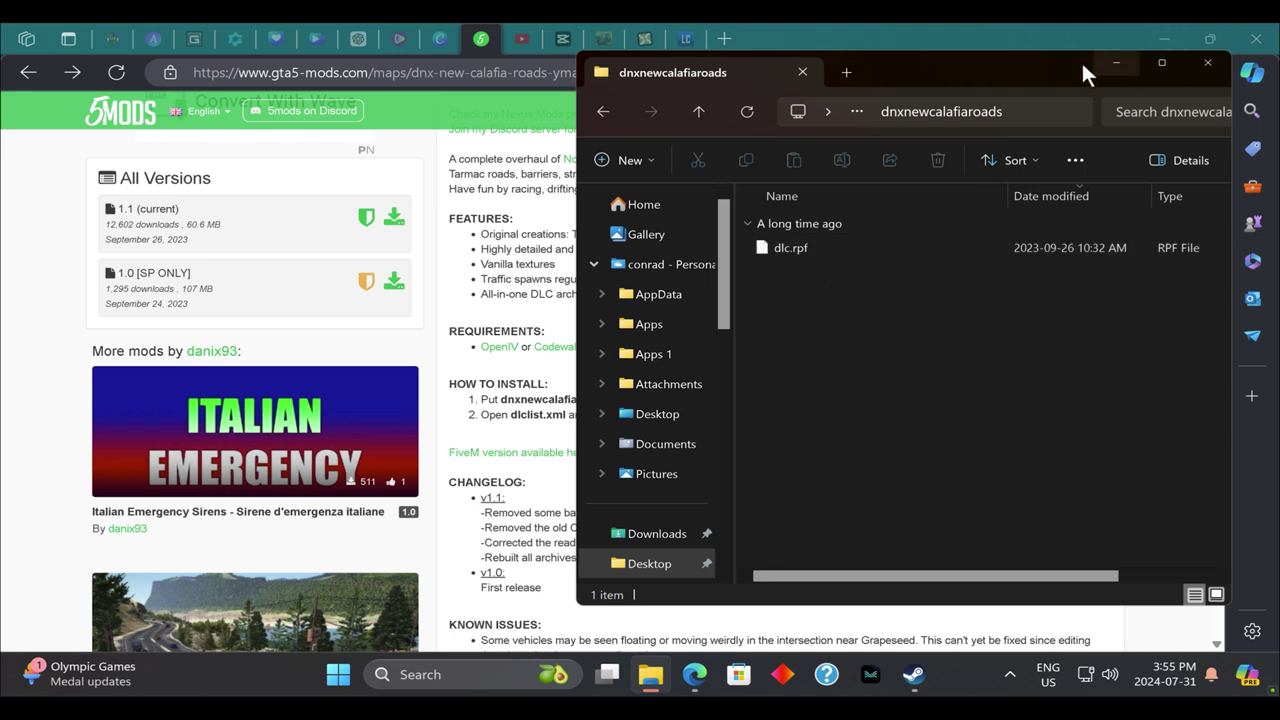
{"action": "left_click_drag", "start_coordinate": [1042, 58], "coordinate": [516, 53]}
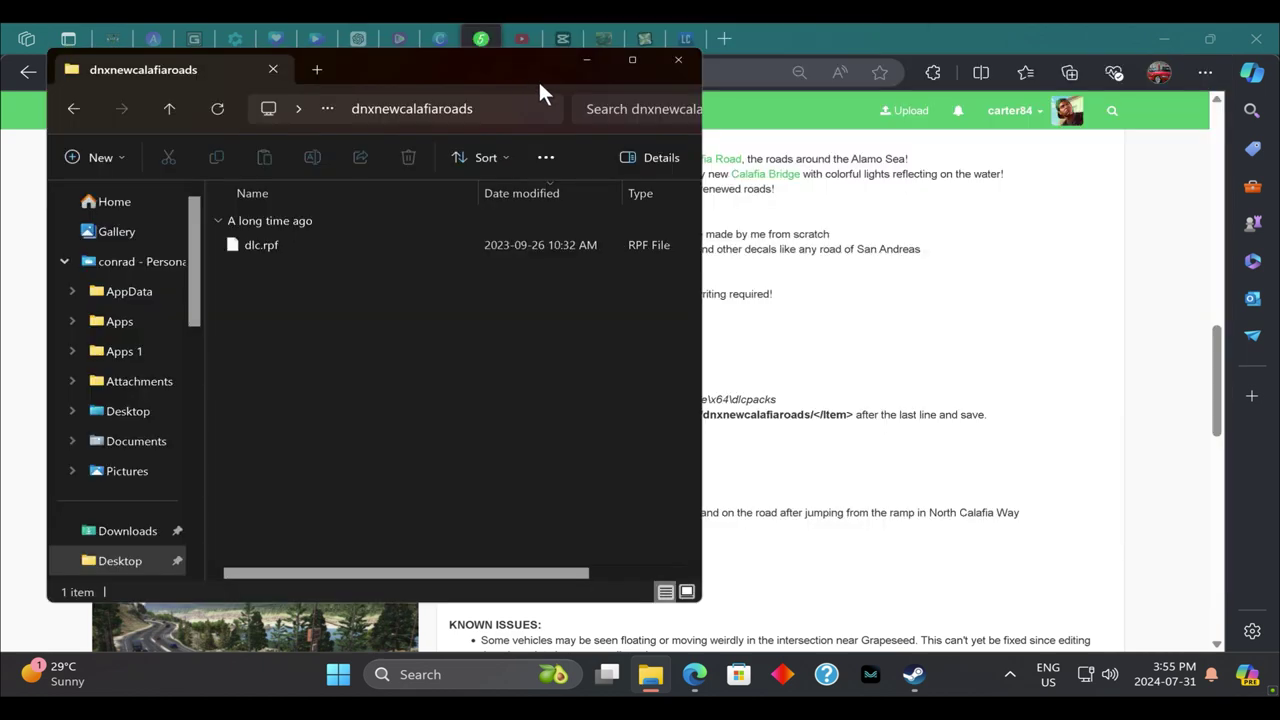
Browse Grand Theft Auto V's local files from Steam and place the game folder beside the mod folder.
{"action": "left_click", "coordinate": [914, 676]}
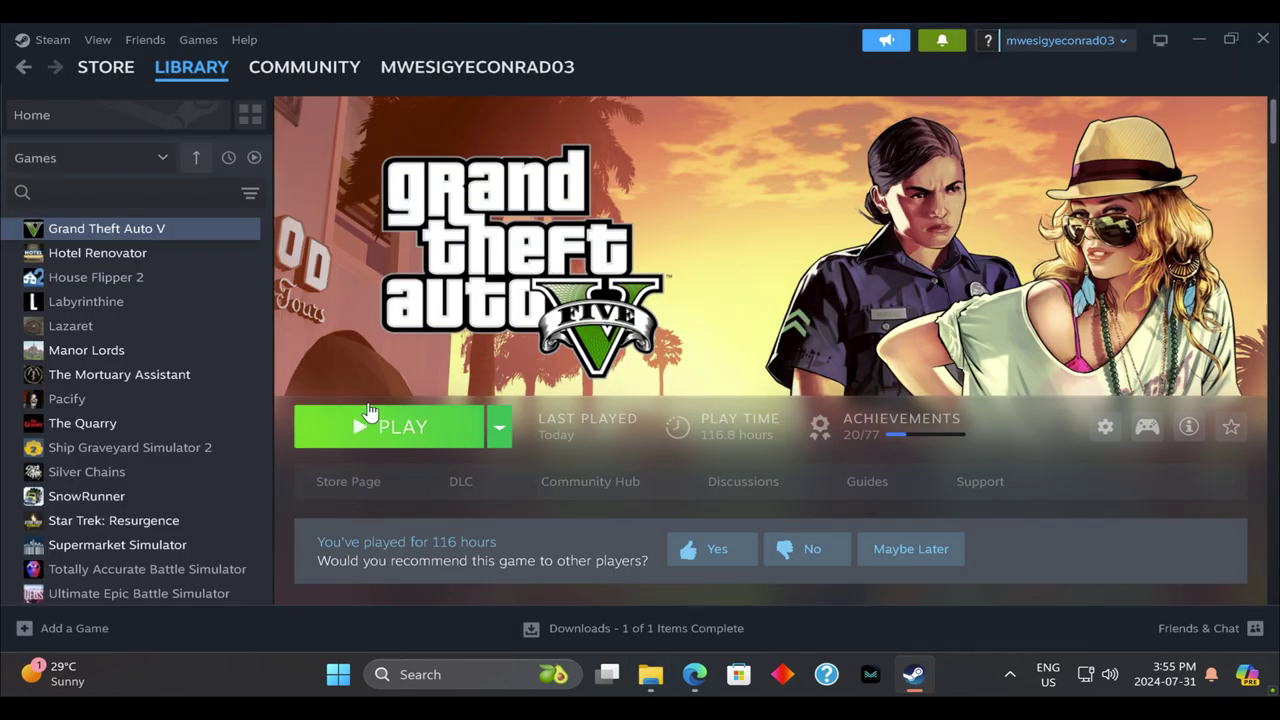
{"action": "right_click", "coordinate": [181, 239]}
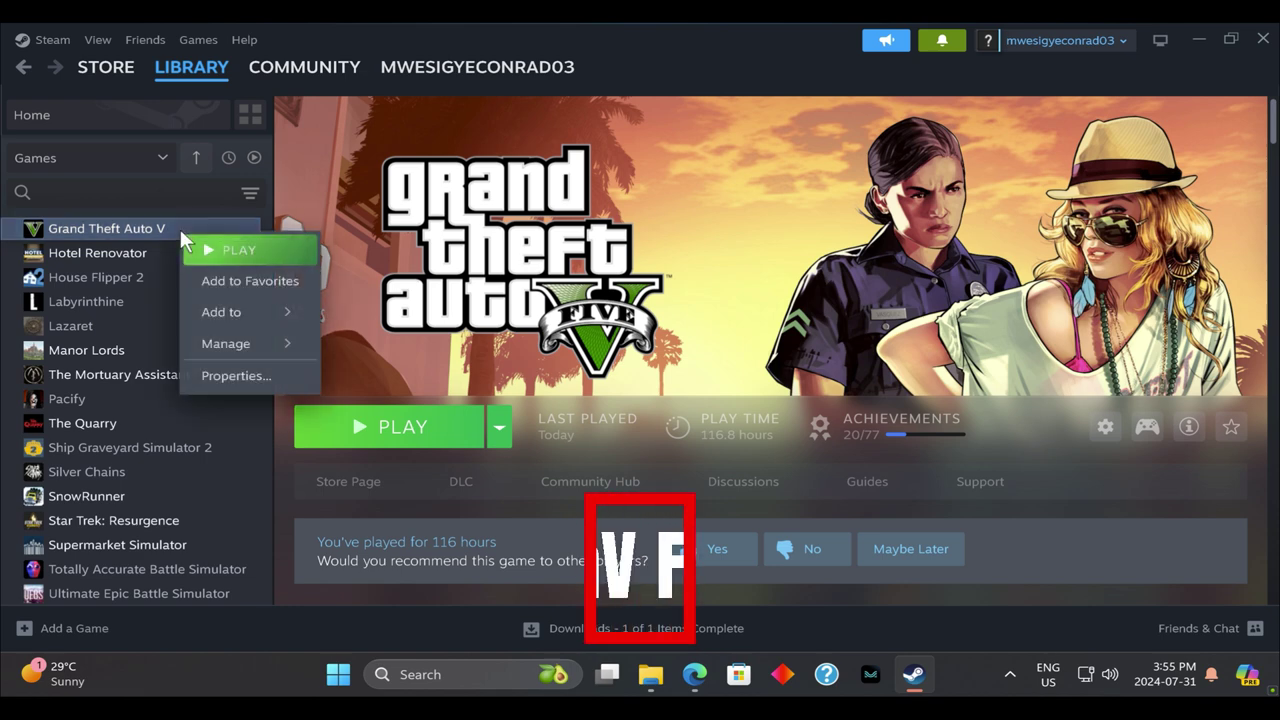
{"action": "mouse_move", "coordinate": [278, 347]}
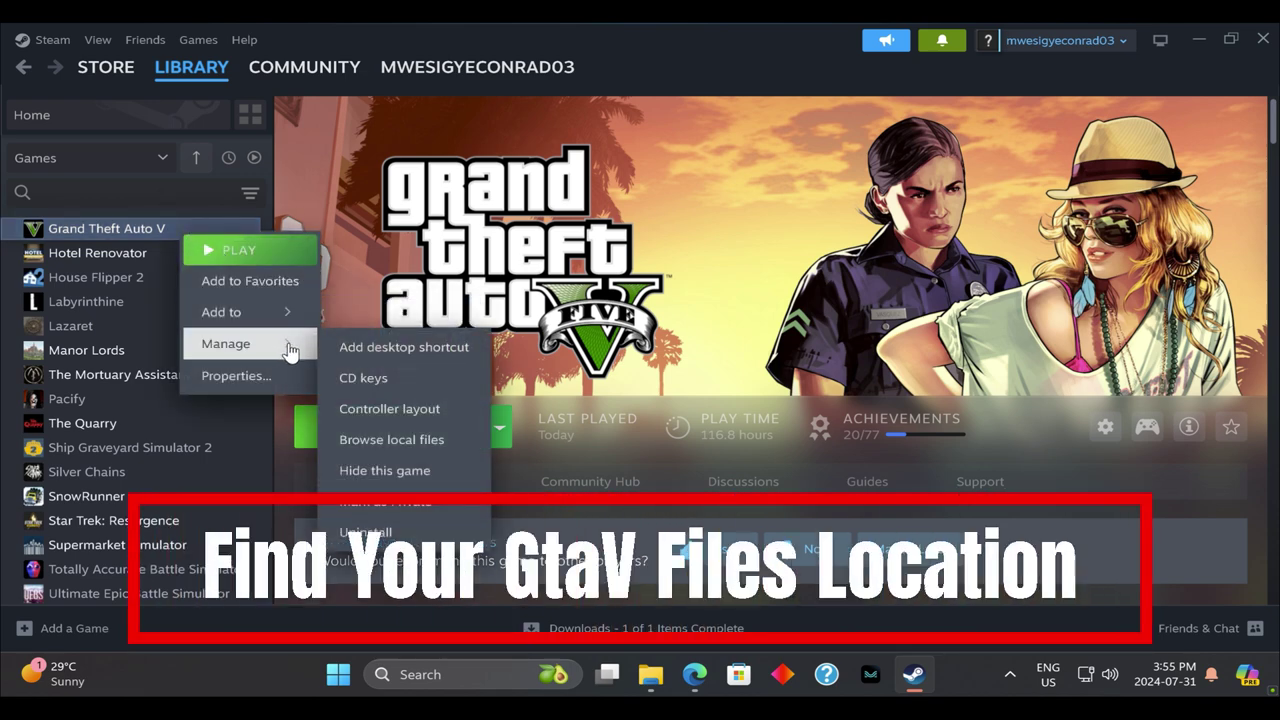
{"action": "left_click", "coordinate": [393, 440]}
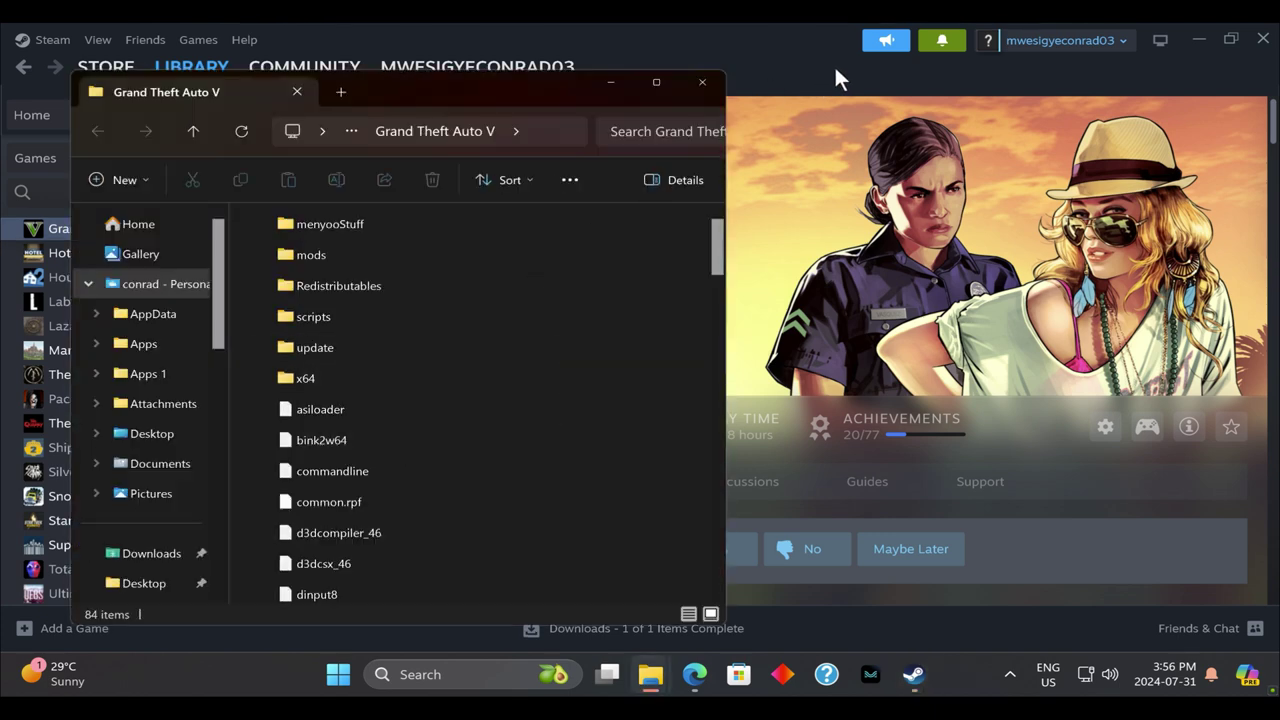
{"action": "left_click", "coordinate": [1197, 39]}
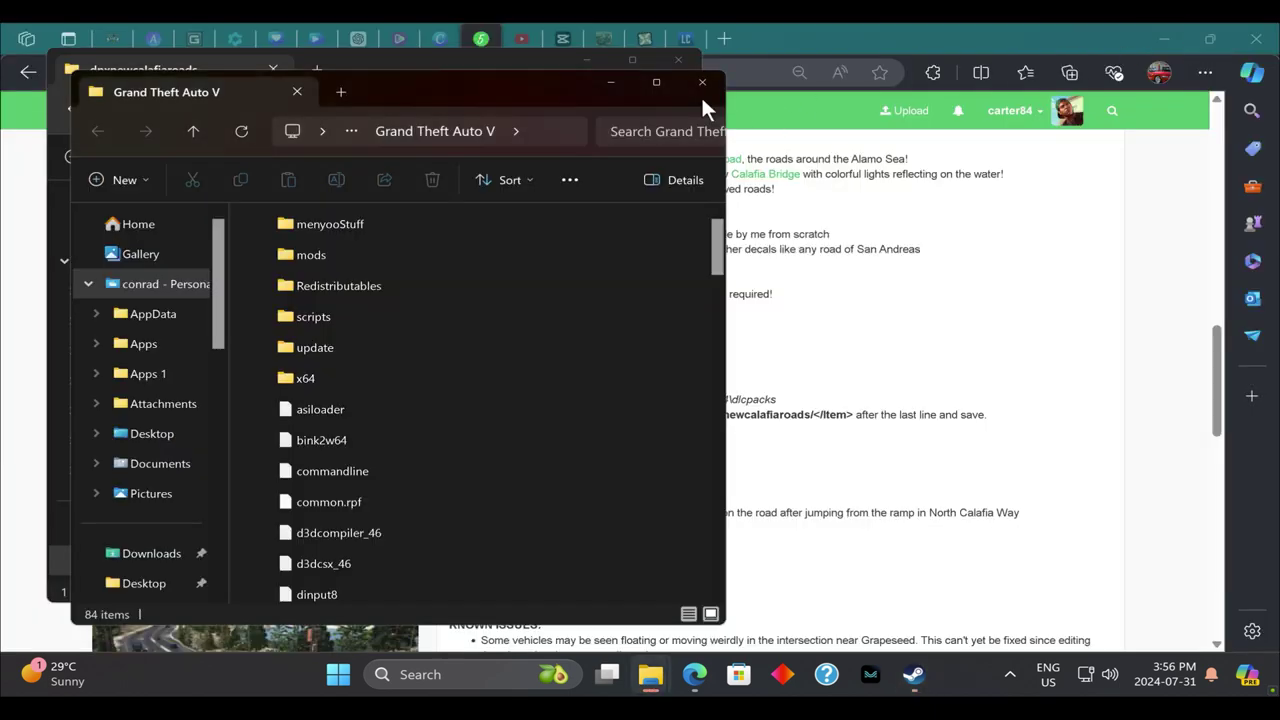
{"action": "left_click_drag", "start_coordinate": [530, 90], "coordinate": [1052, 92]}
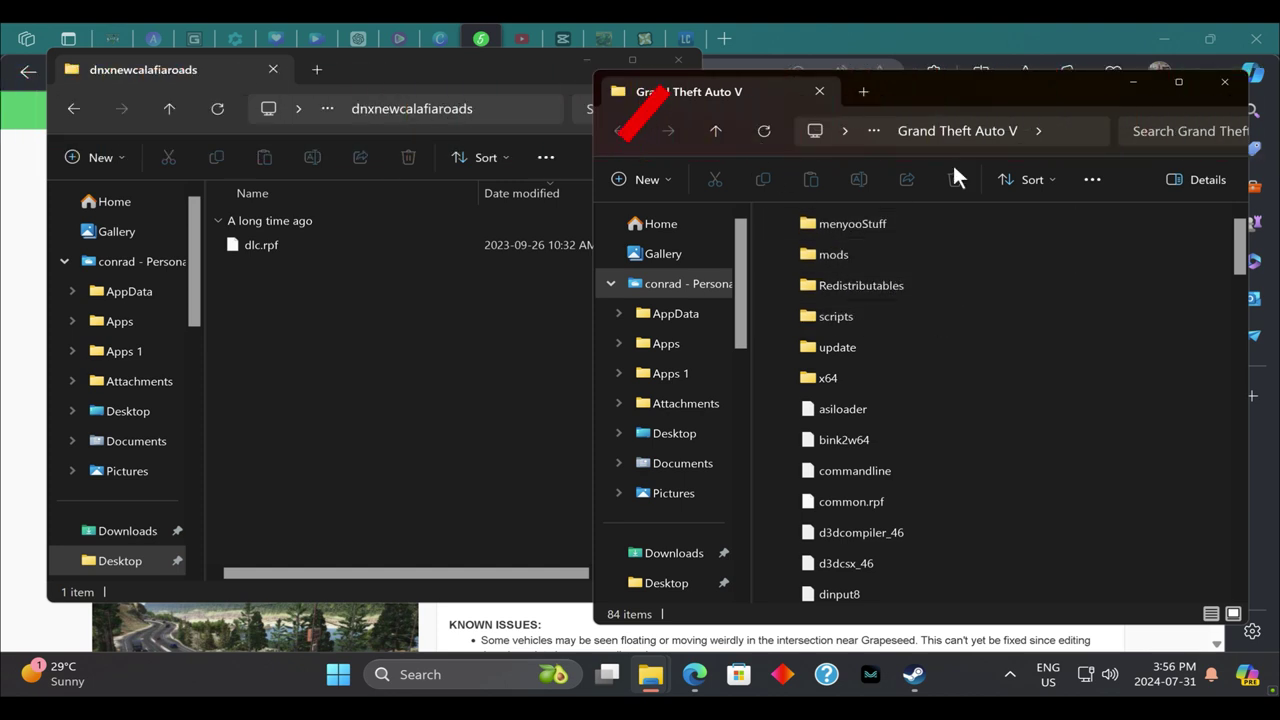
Go to mods\update\x64\dlcpacks inside the Grand Theft Auto V folder and check the full path.
{"action": "left_click", "coordinate": [1176, 80]}
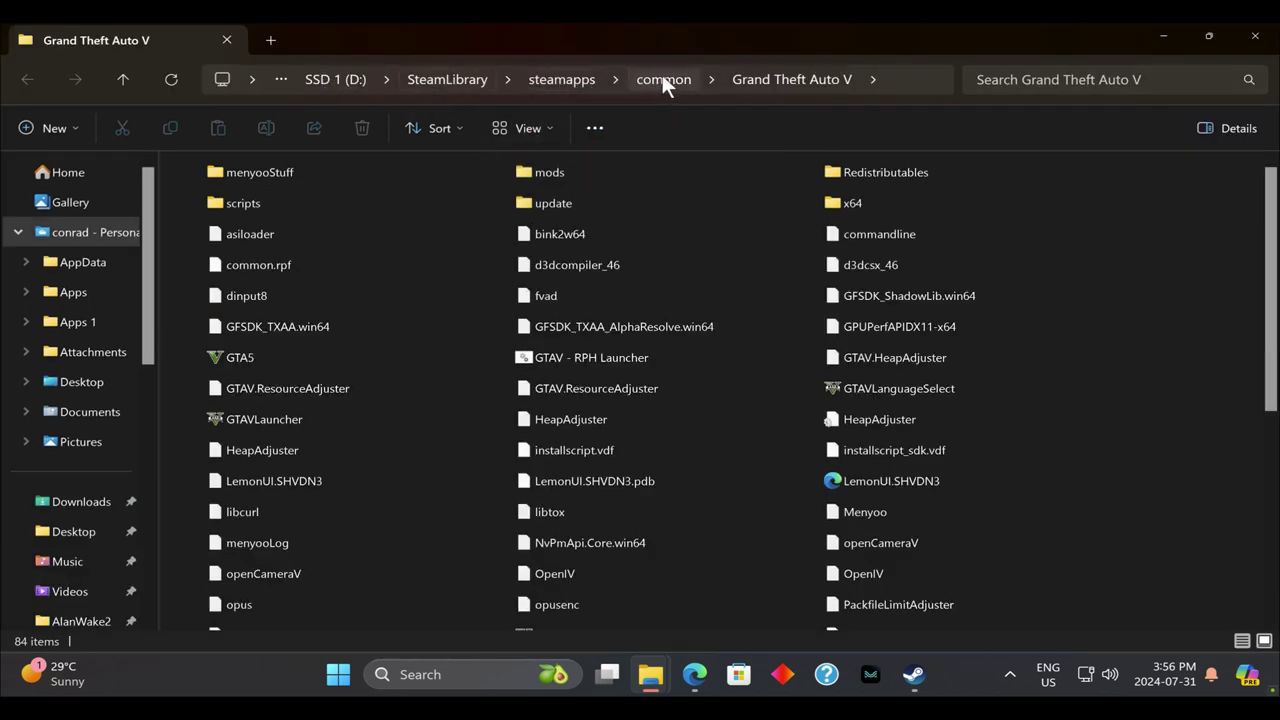
{"action": "left_click", "coordinate": [1208, 38]}
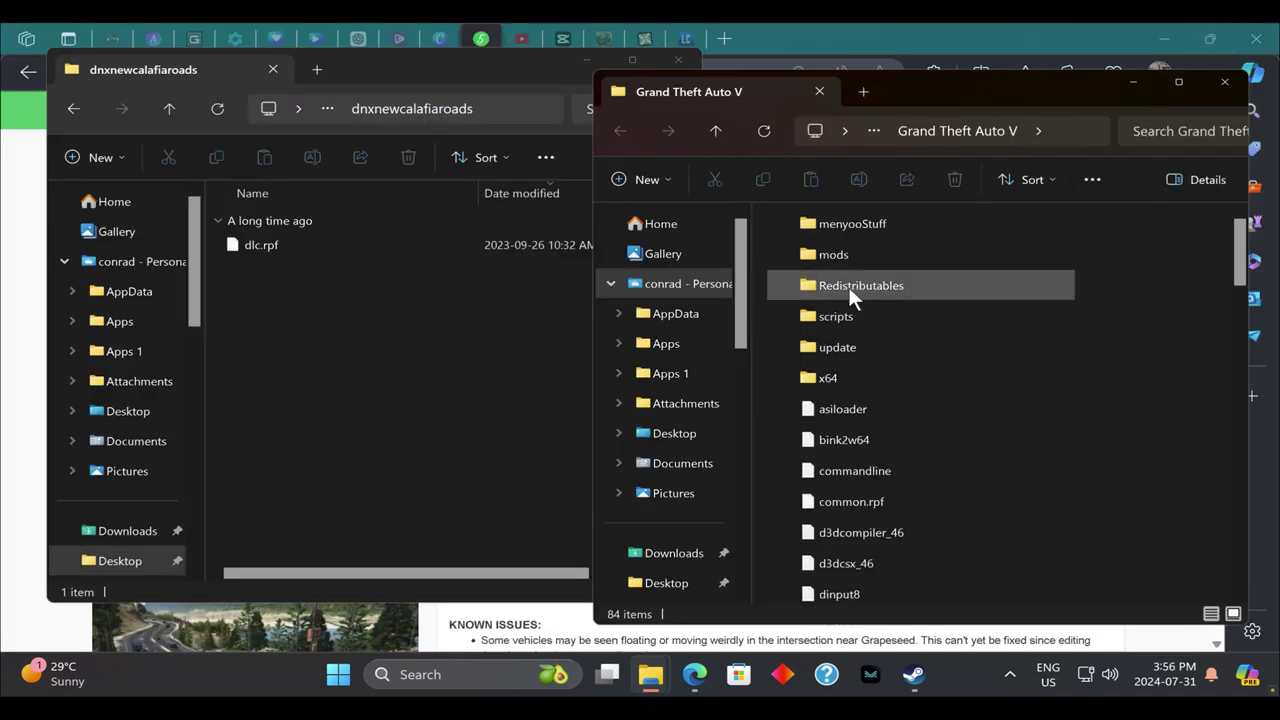
{"action": "double_click", "coordinate": [834, 251]}
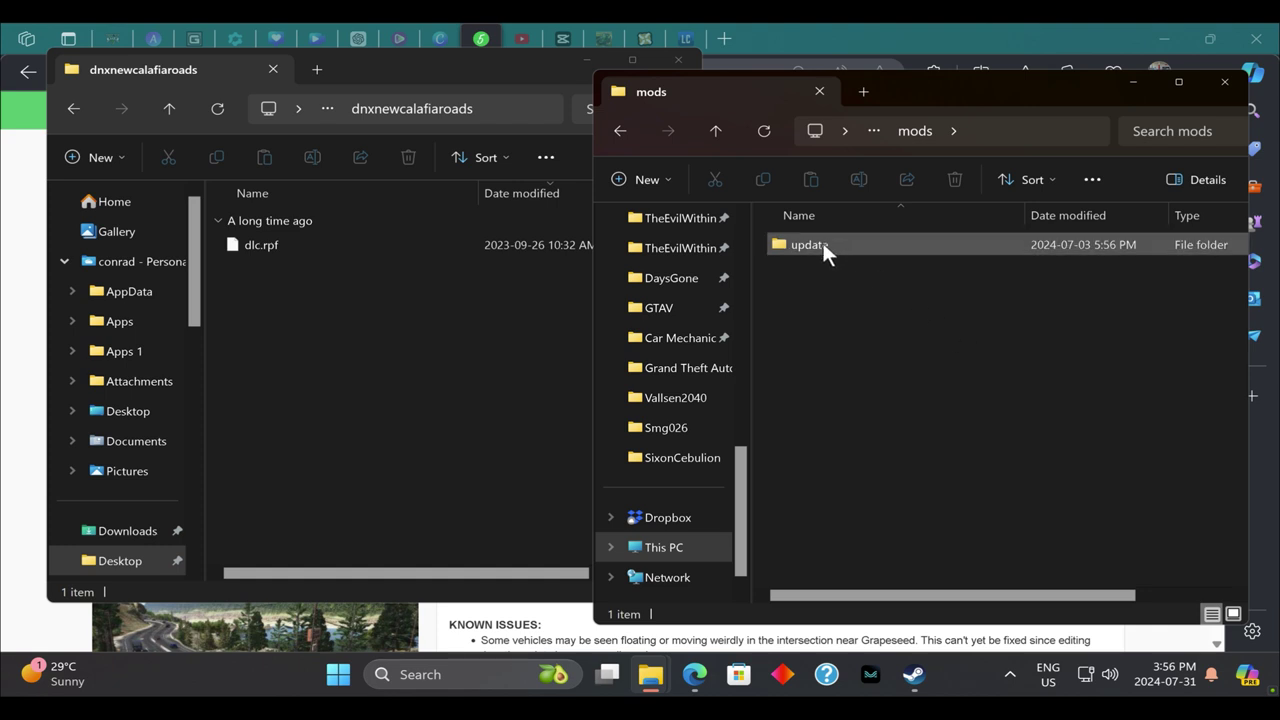
{"action": "double_click", "coordinate": [822, 244]}
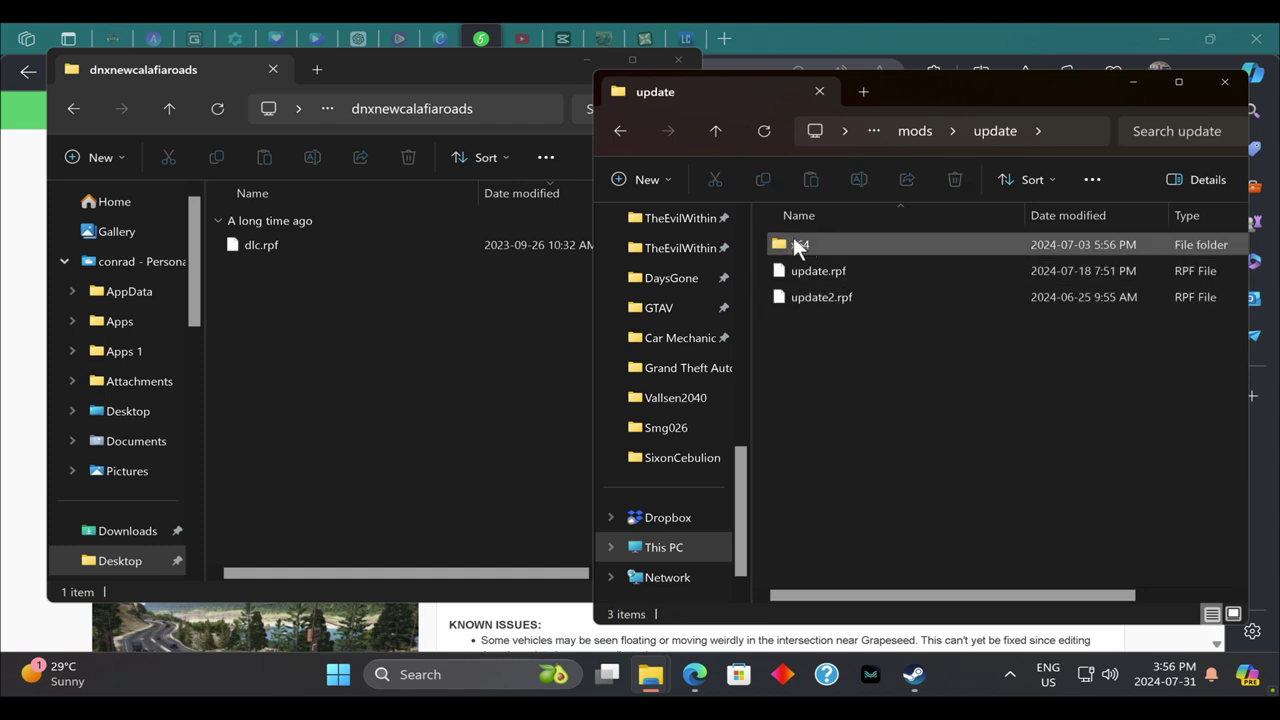
{"action": "double_click", "coordinate": [794, 240]}
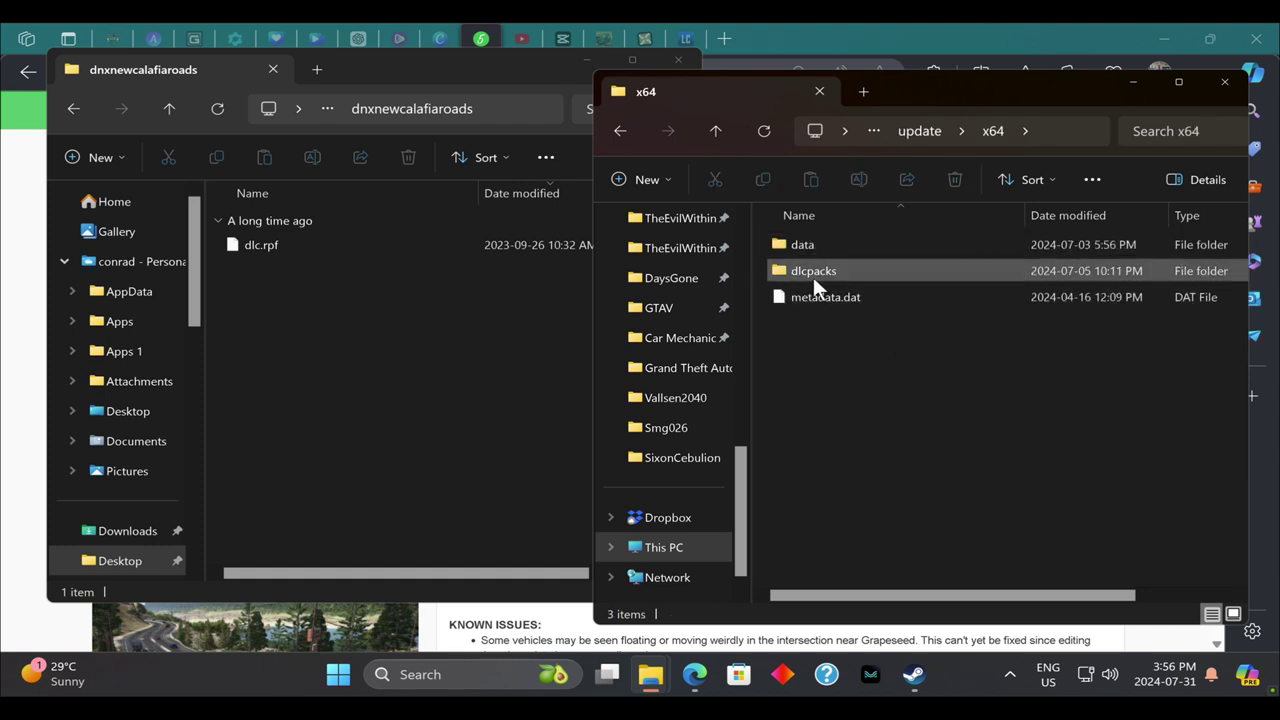
{"action": "double_click", "coordinate": [816, 270]}
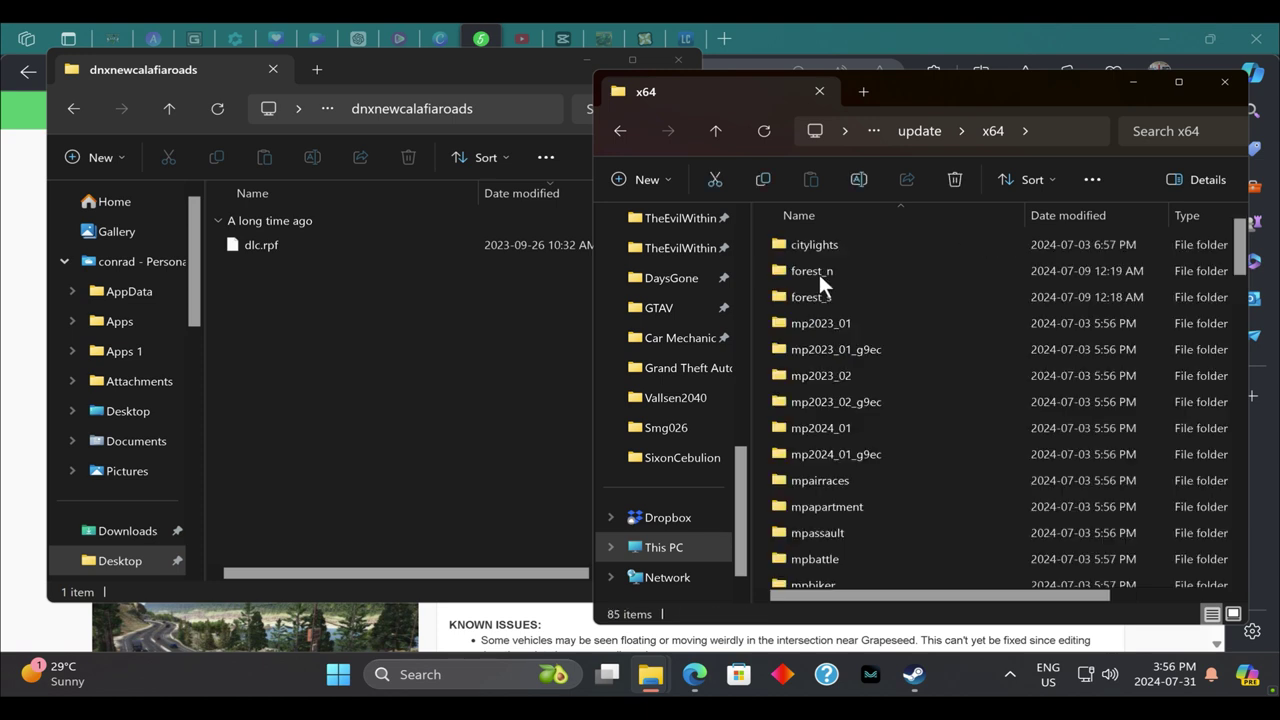
{"action": "left_click", "coordinate": [1177, 81]}
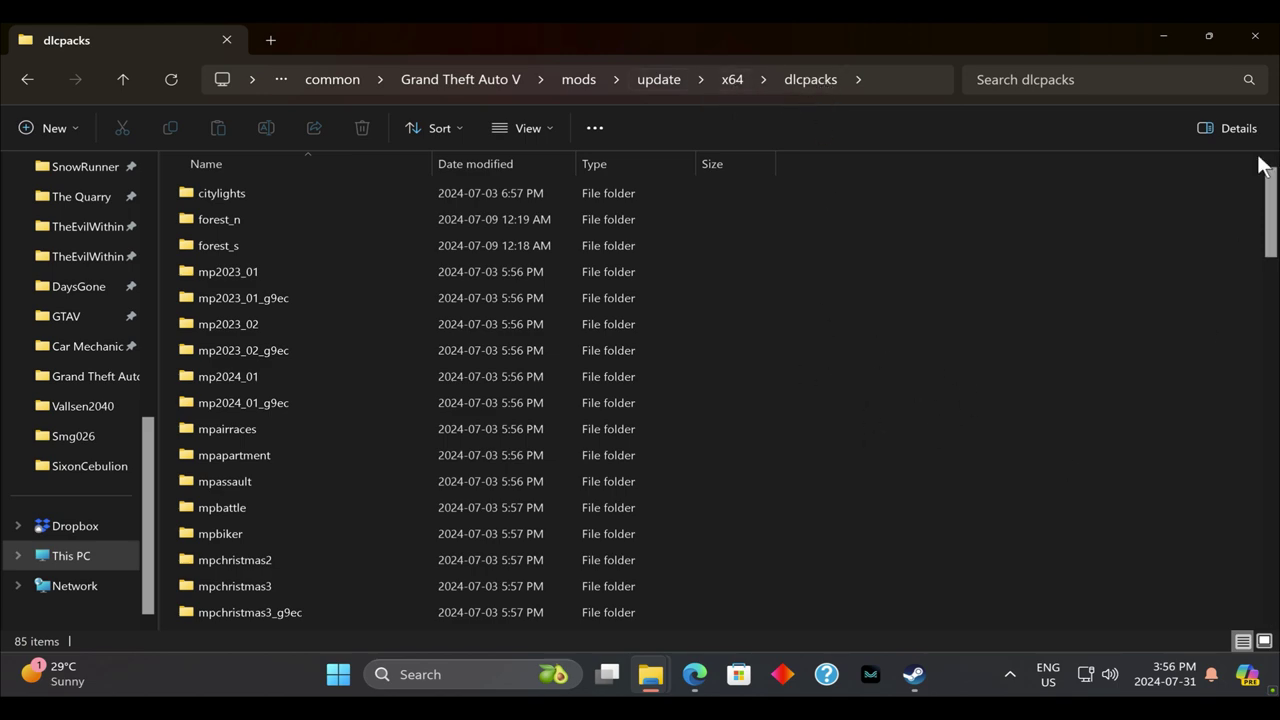
{"action": "left_click", "coordinate": [1211, 35]}
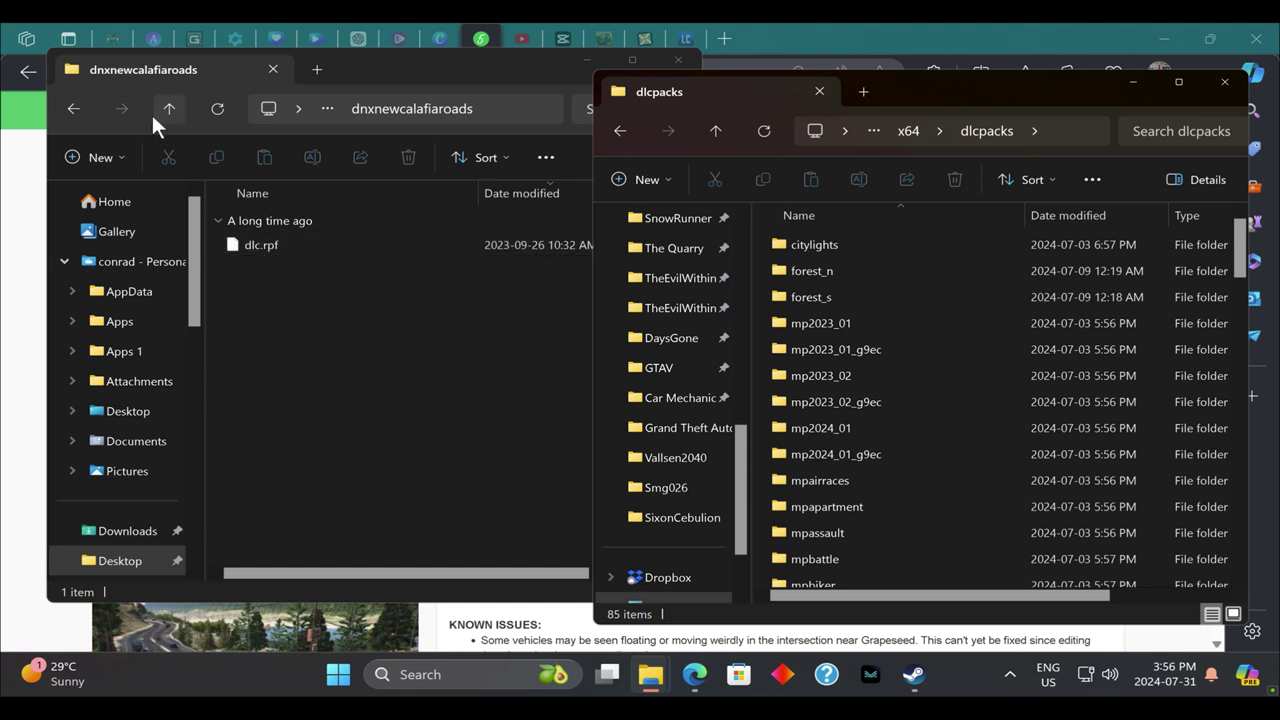
Copy the dnxnewcalafiaroads folder from the extracted mod into dlcpacks, refresh the listing and close the dlcpacks window.
{"action": "left_click", "coordinate": [75, 104]}
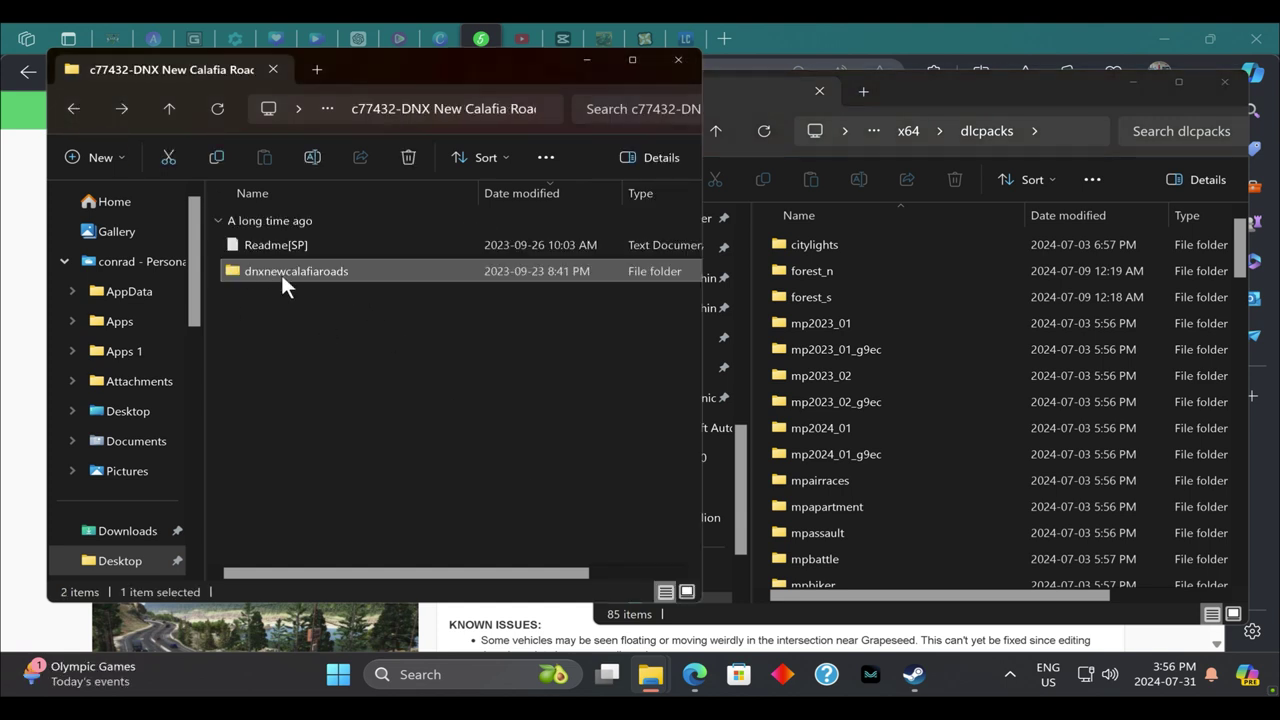
{"action": "scroll", "coordinate": [960, 310], "scroll_direction": "down", "scroll_amount": 1}
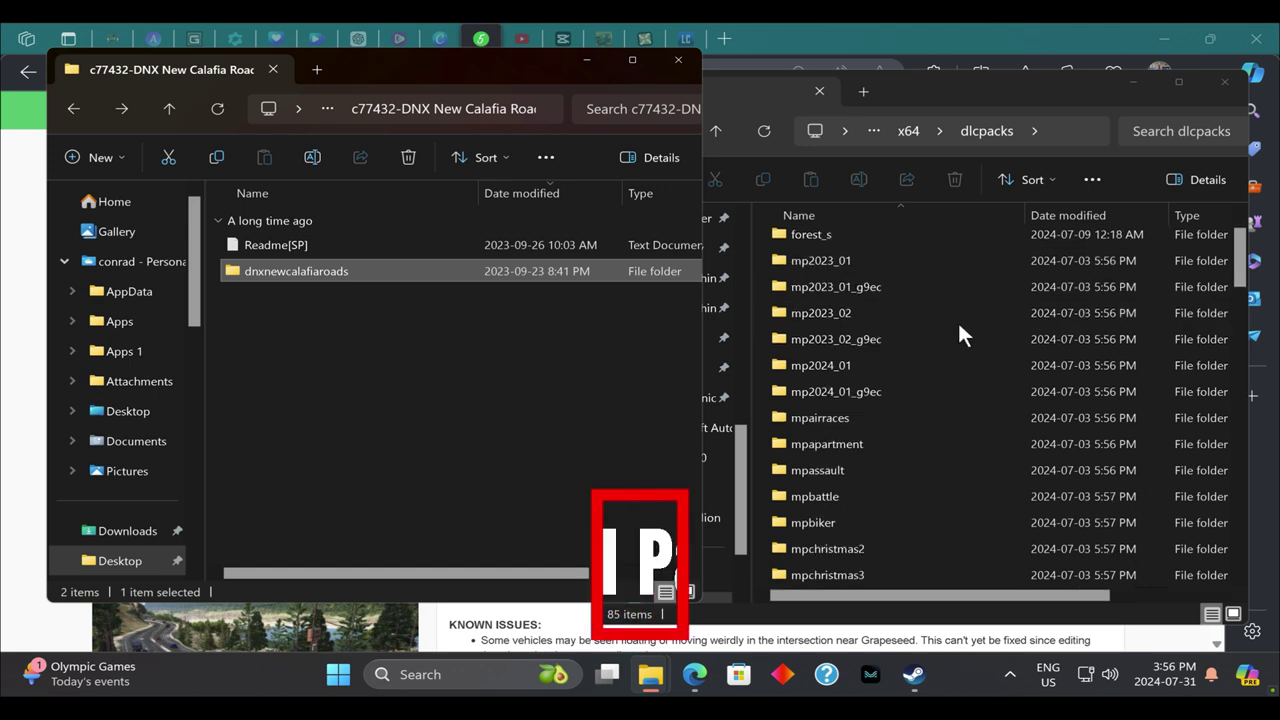
{"action": "left_click_drag", "start_coordinate": [314, 272], "coordinate": [764, 343]}
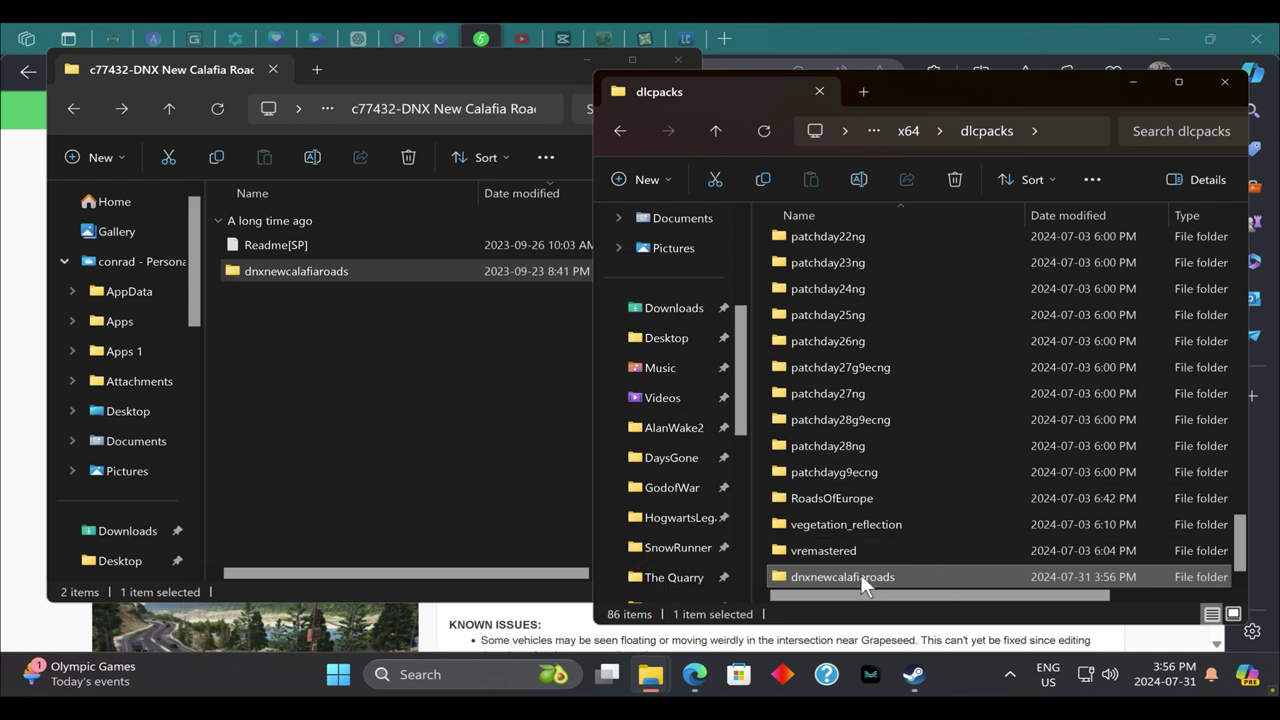
{"action": "left_click", "coordinate": [763, 130]}
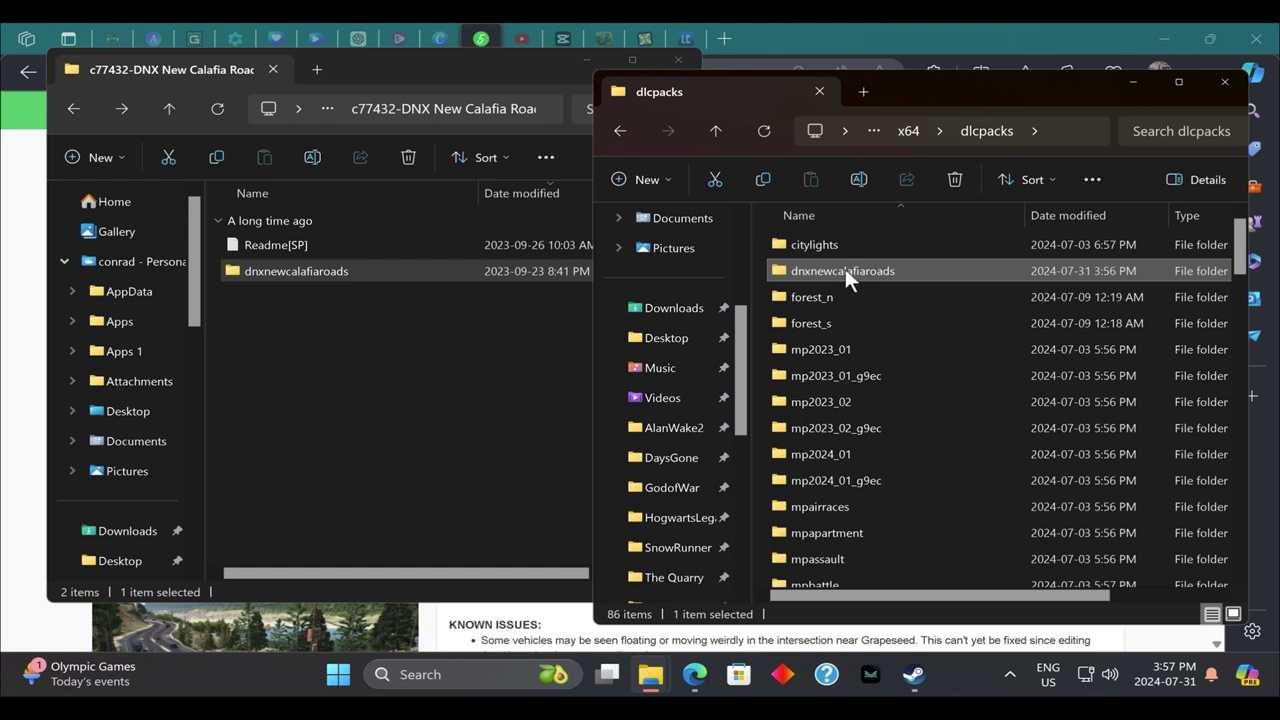
{"action": "left_click", "coordinate": [465, 400]}
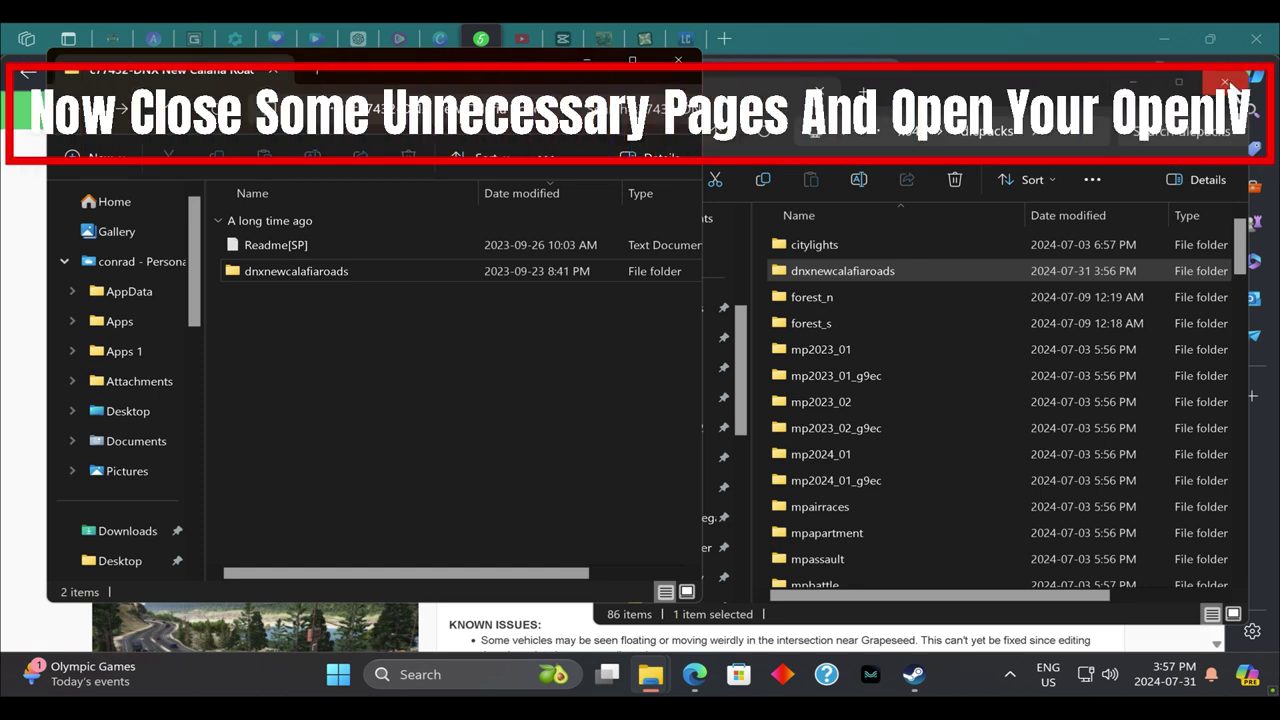
{"action": "left_click", "coordinate": [1230, 90]}
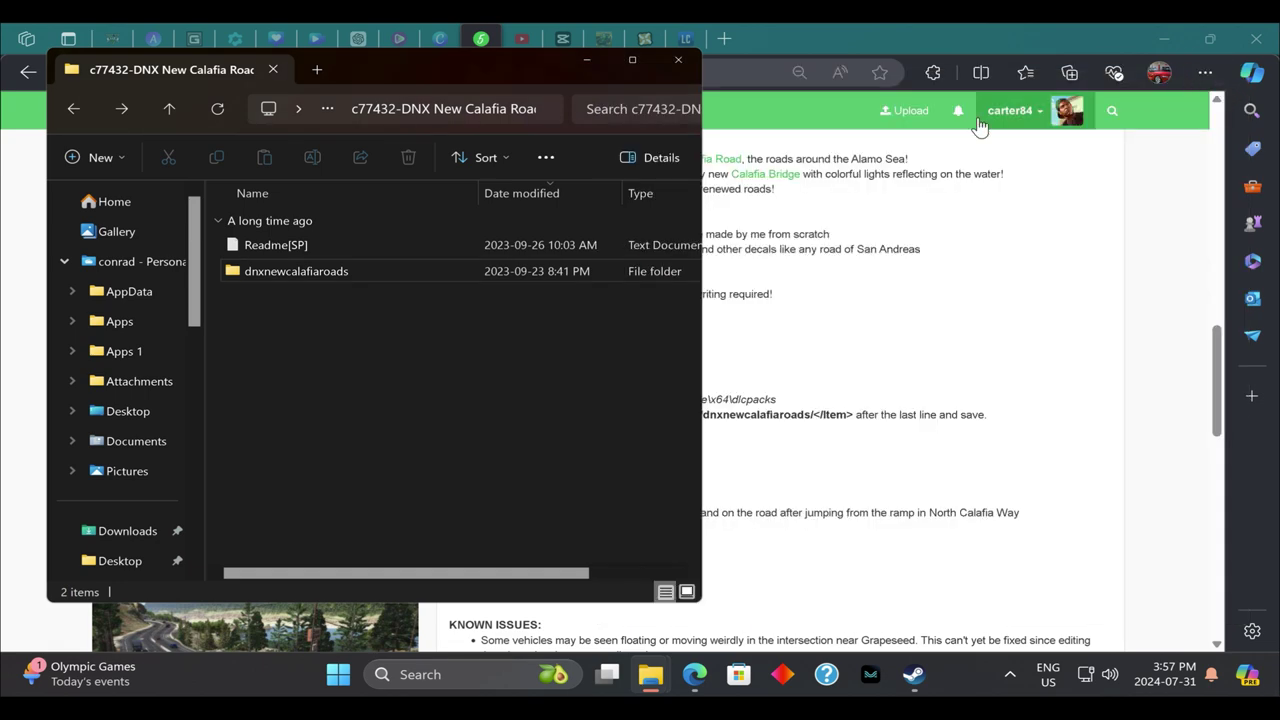
Open Grand Theft Auto V for Windows in OpenIV and enable edit mode.
{"action": "left_click", "coordinate": [460, 674]}
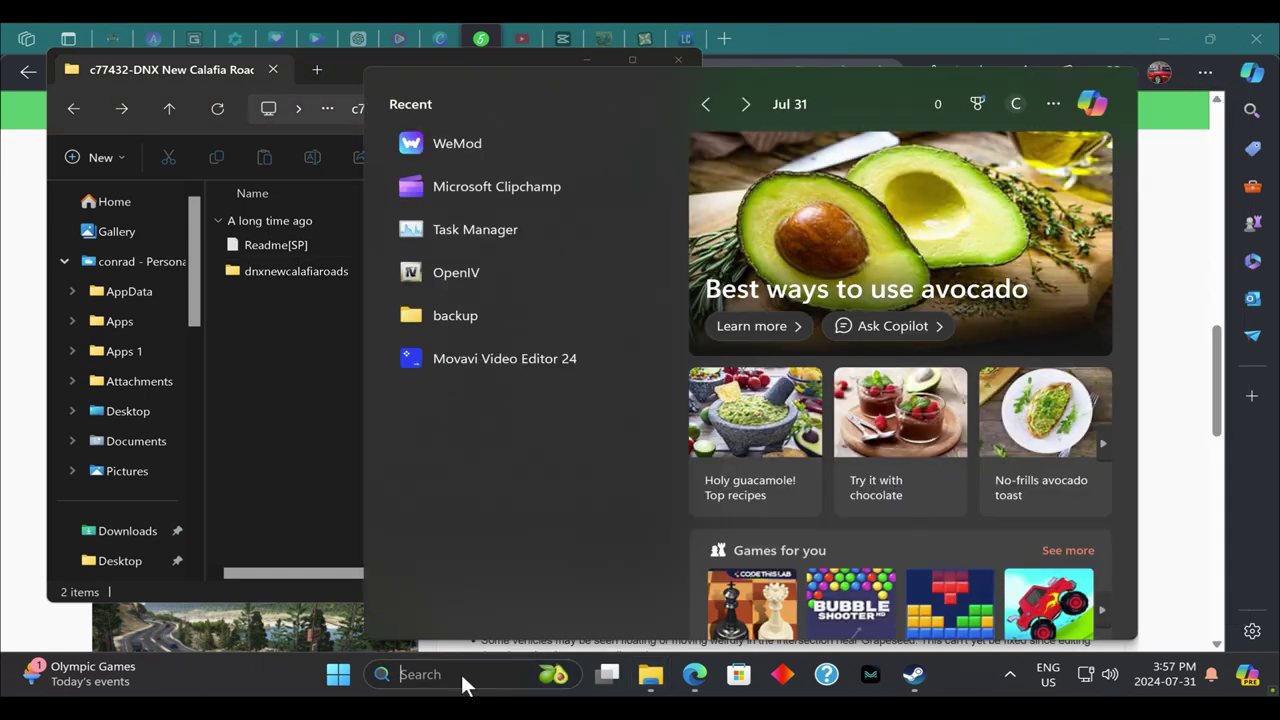
{"action": "left_click", "coordinate": [464, 272]}
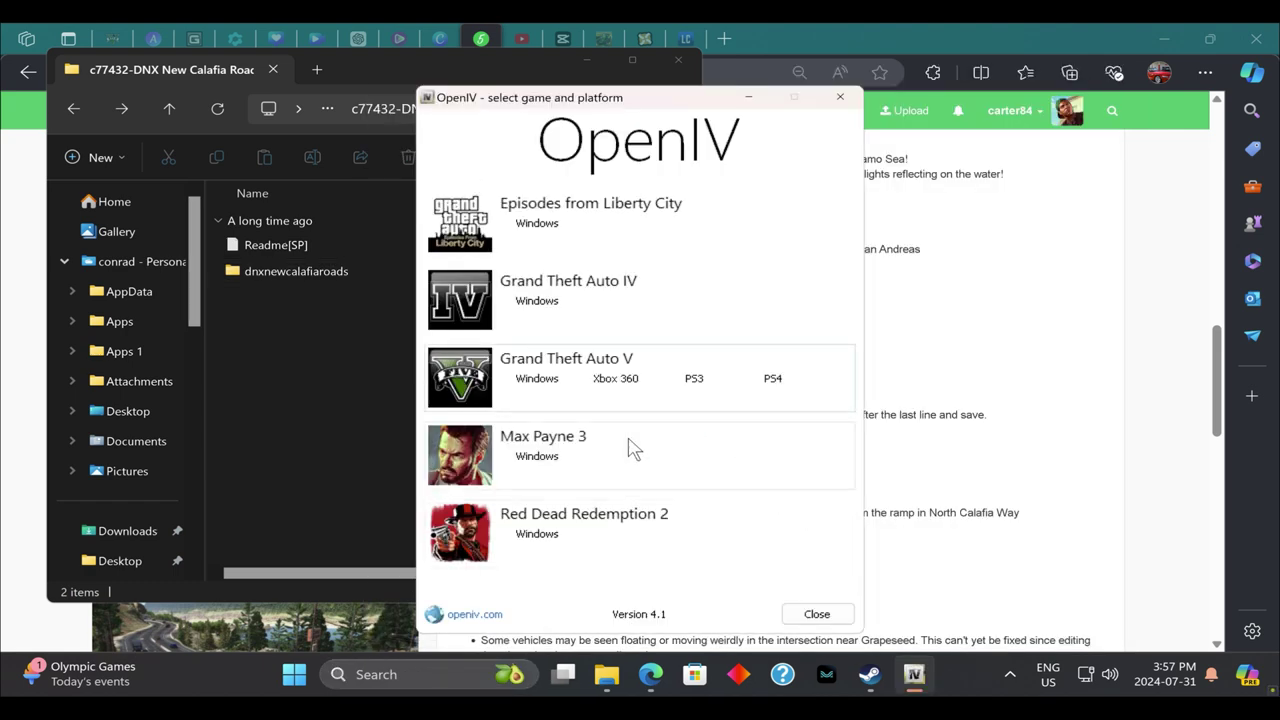
{"action": "left_click", "coordinate": [538, 383]}
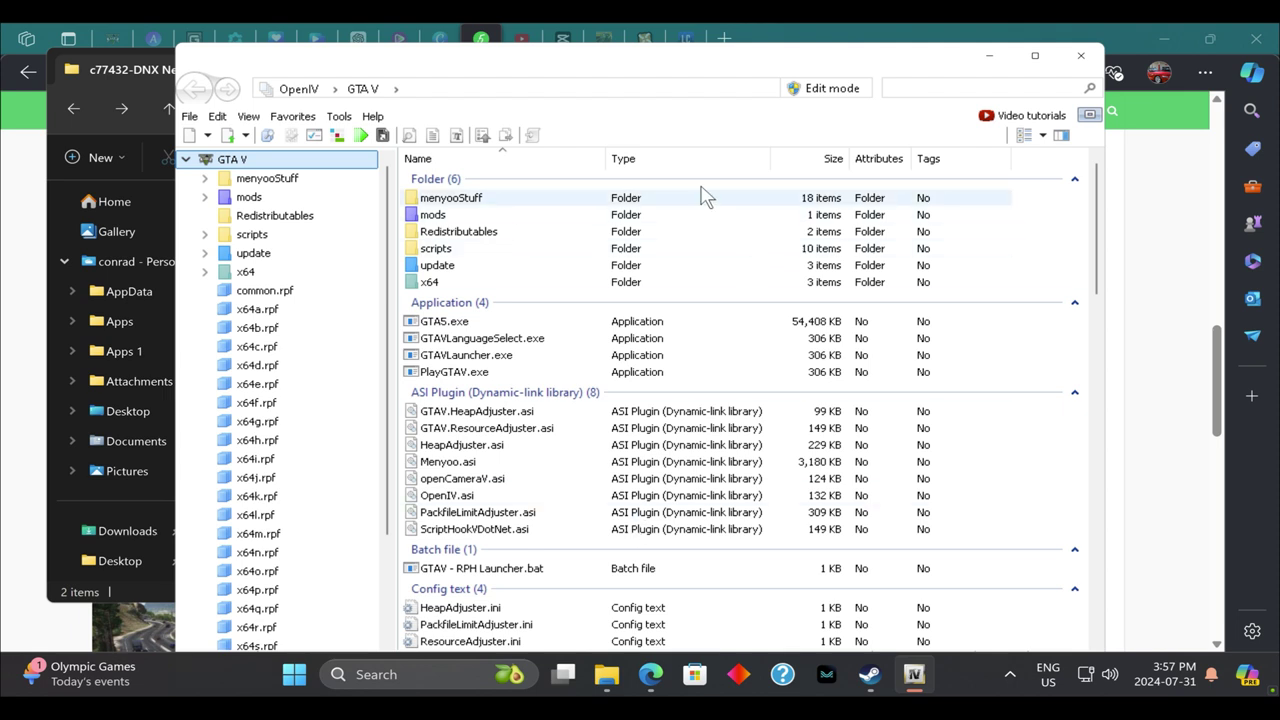
{"action": "left_click", "coordinate": [823, 91]}
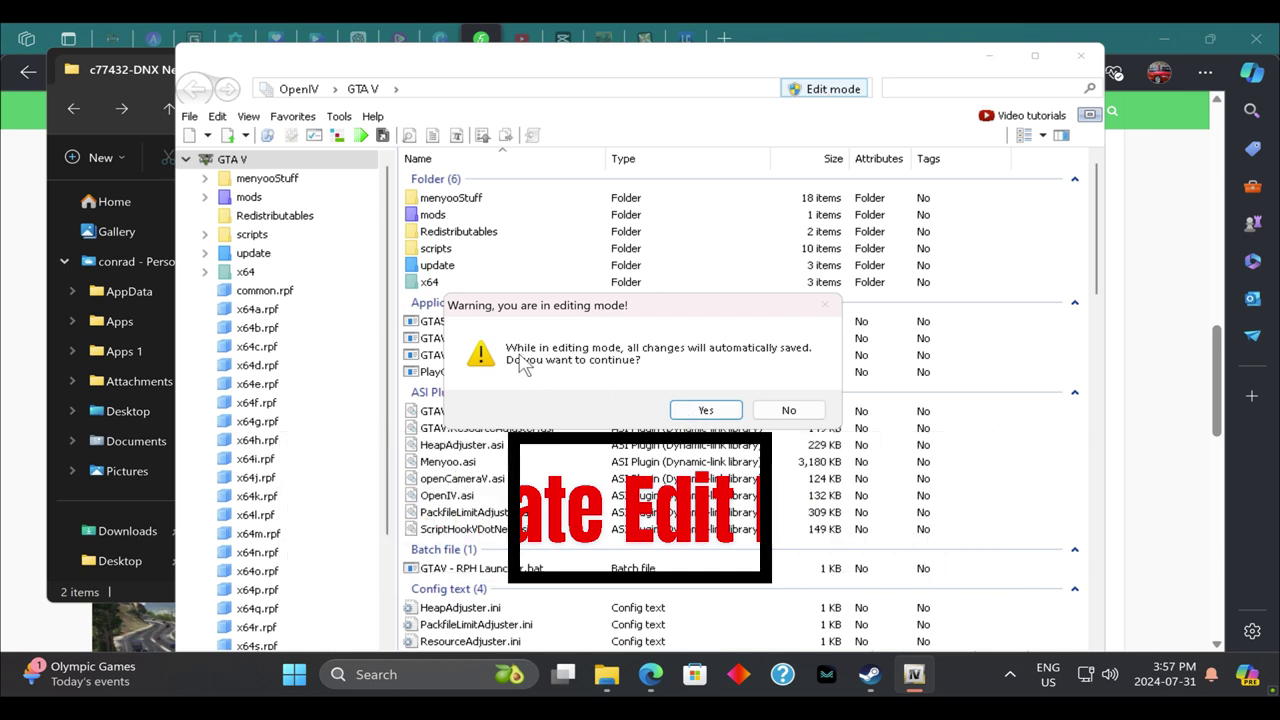
{"action": "left_click", "coordinate": [703, 411]}
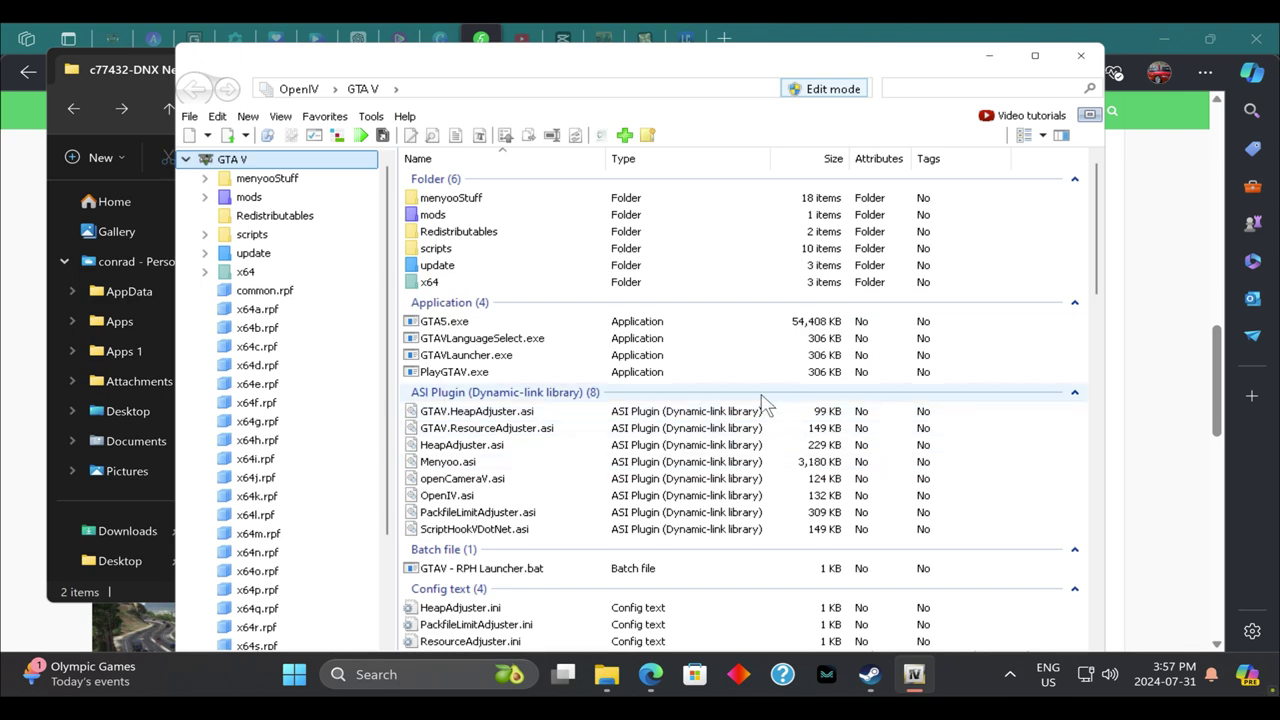
Go to mods\update\update.rpf\common\data in the GTA V archive tree.
{"action": "left_click_drag", "start_coordinate": [697, 75], "coordinate": [840, 83]}
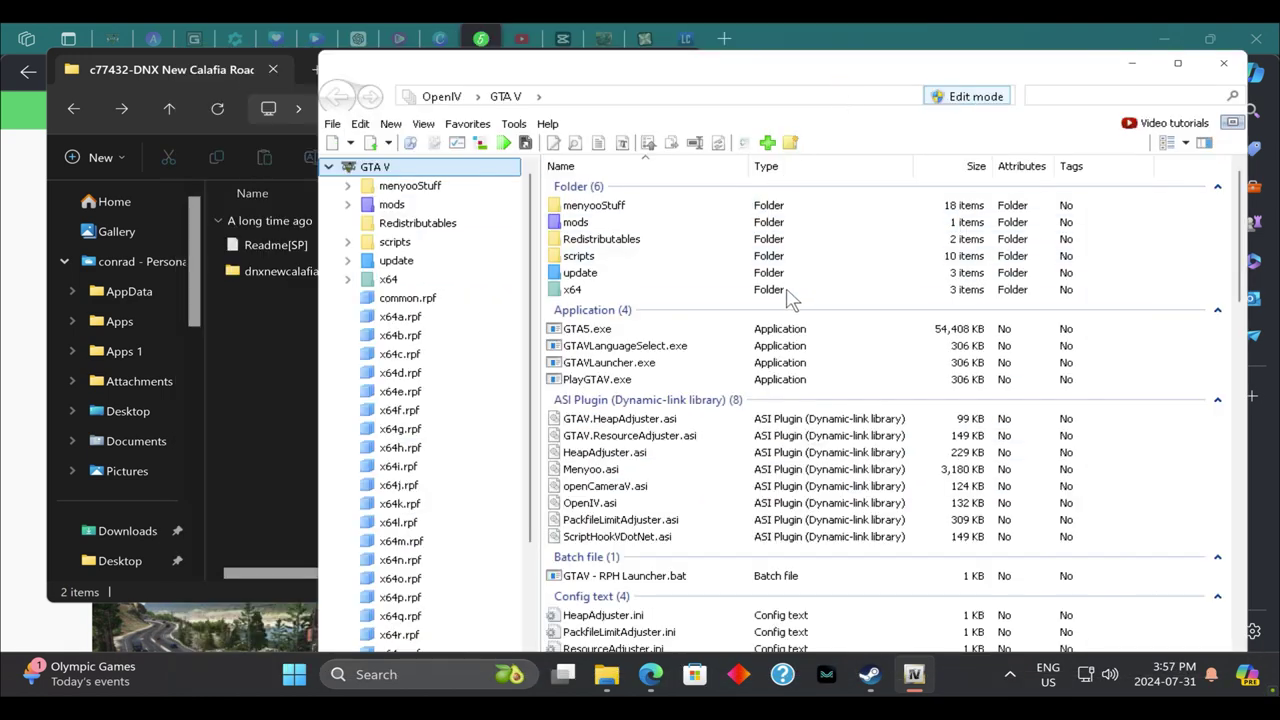
{"action": "double_click", "coordinate": [585, 225]}
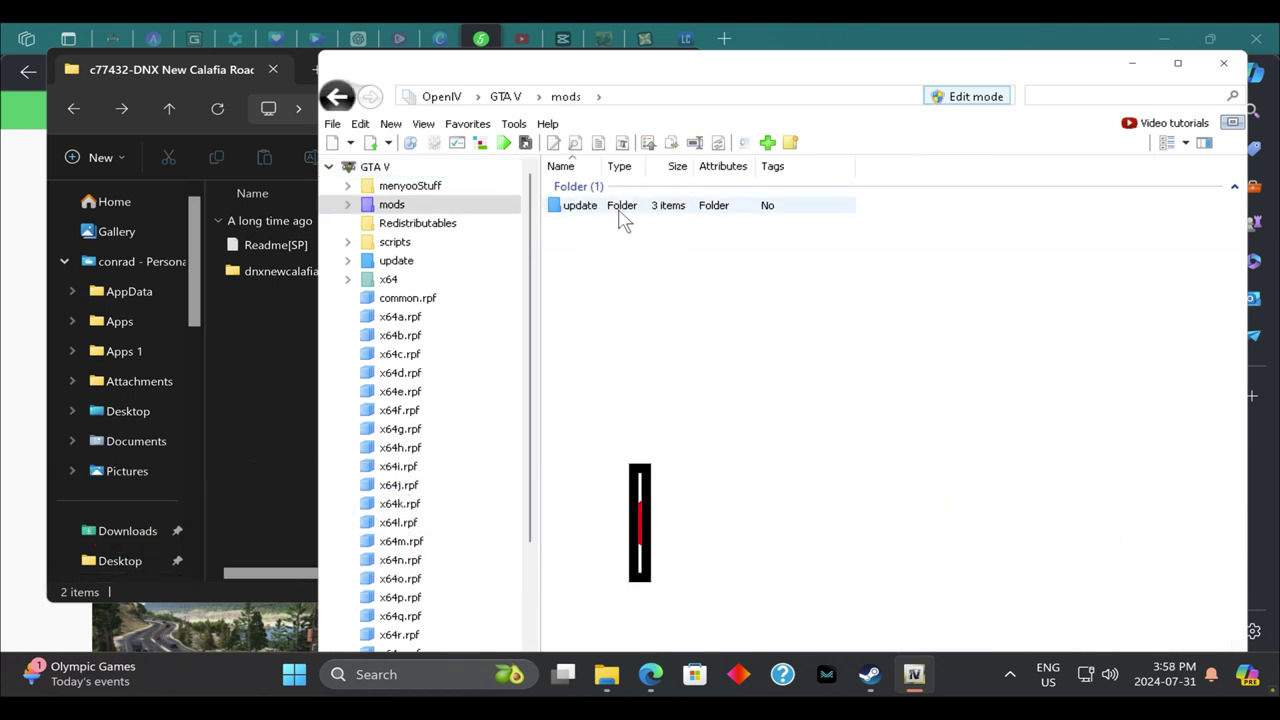
{"action": "double_click", "coordinate": [582, 206]}
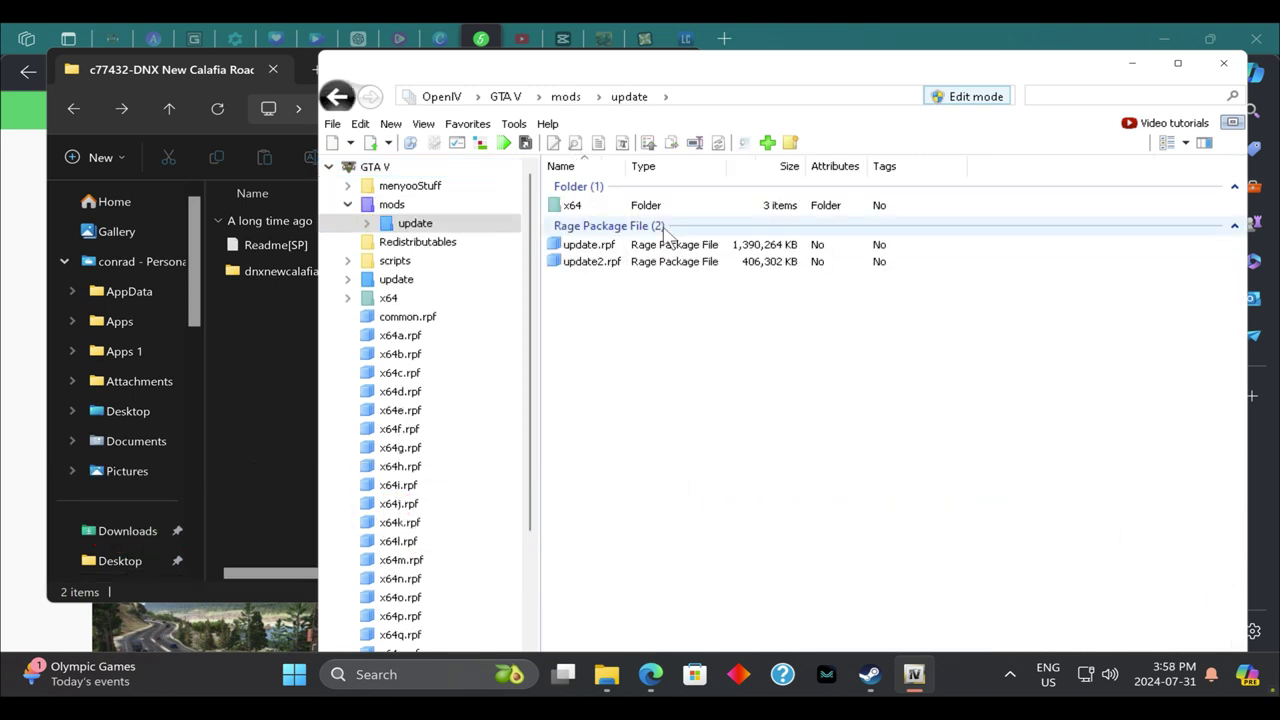
{"action": "double_click", "coordinate": [590, 248]}
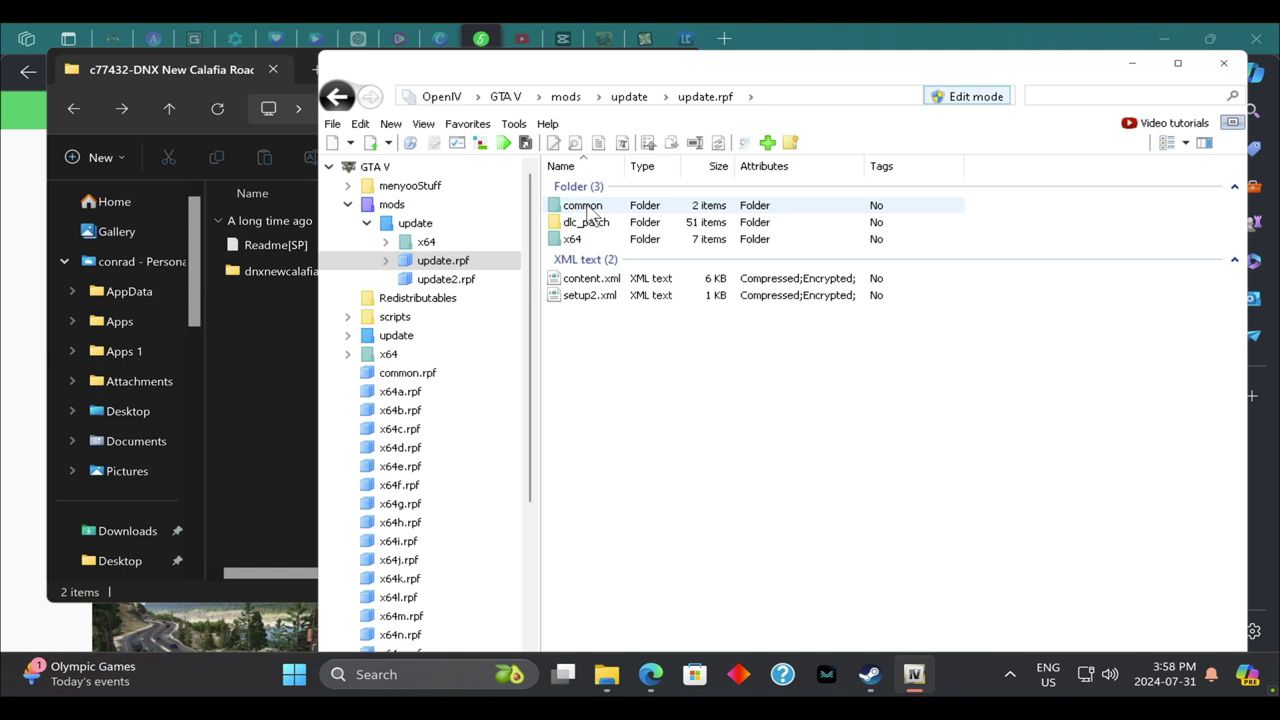
{"action": "double_click", "coordinate": [590, 207]}
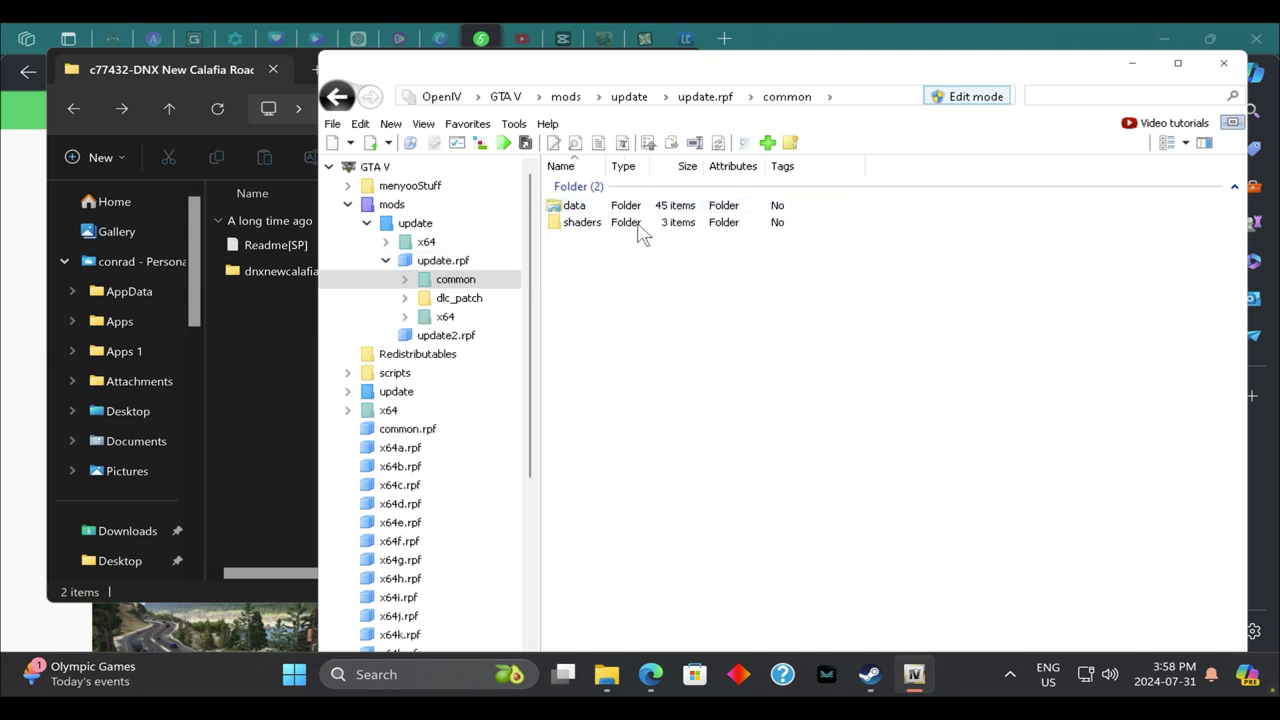
{"action": "double_click", "coordinate": [590, 207]}
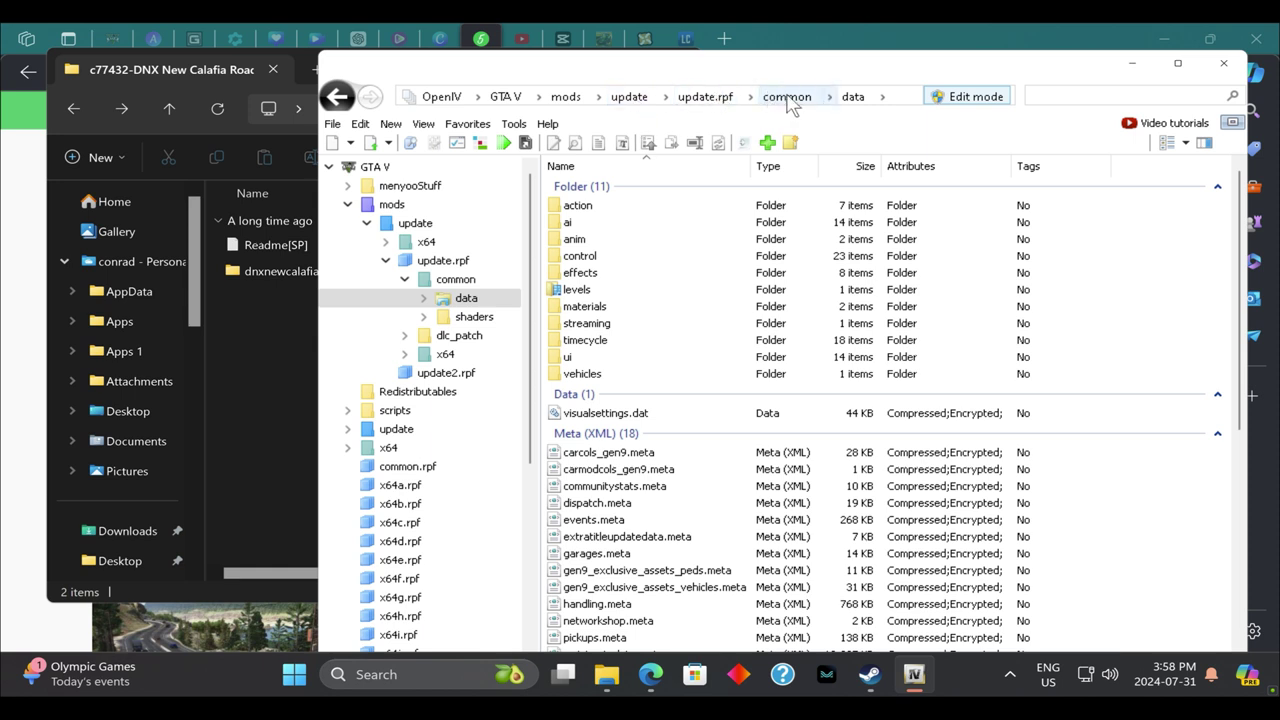
Open dlclist.xml from the data folder for editing.
{"action": "scroll", "coordinate": [643, 366], "scroll_direction": "down", "scroll_amount": 2}
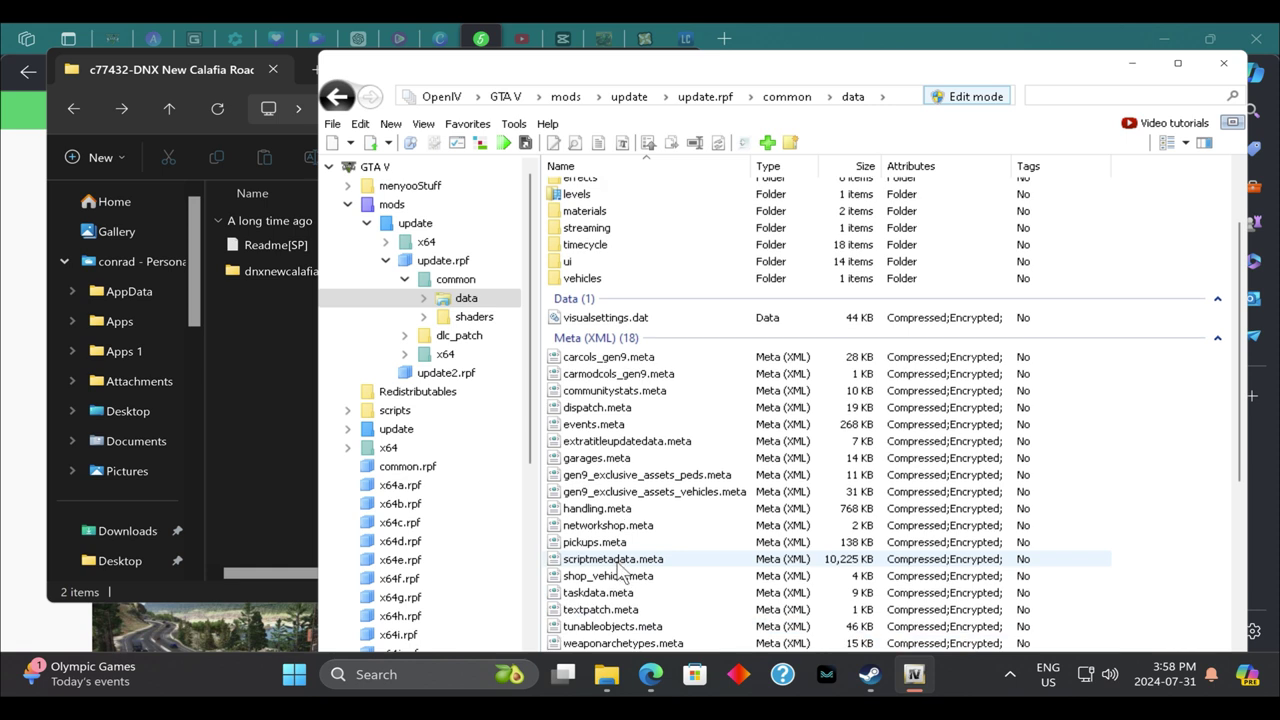
{"action": "scroll", "coordinate": [620, 568], "scroll_direction": "down", "scroll_amount": 2}
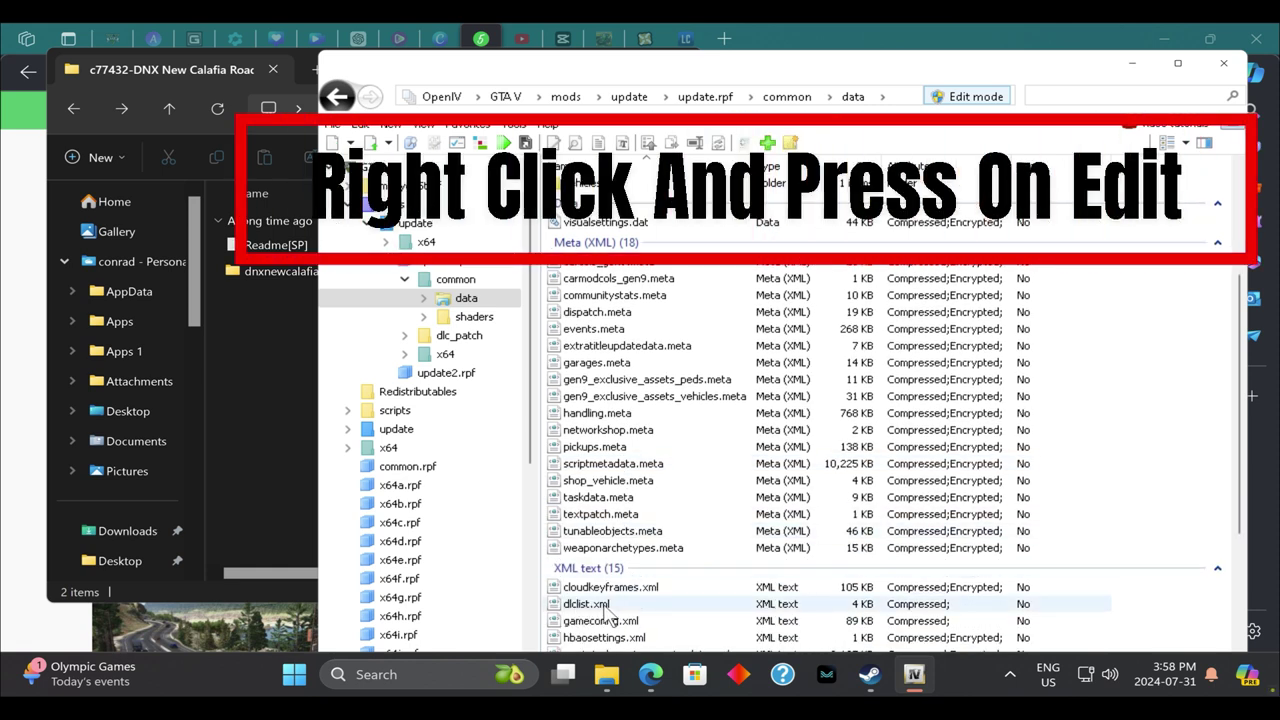
{"action": "right_click", "coordinate": [607, 610]}
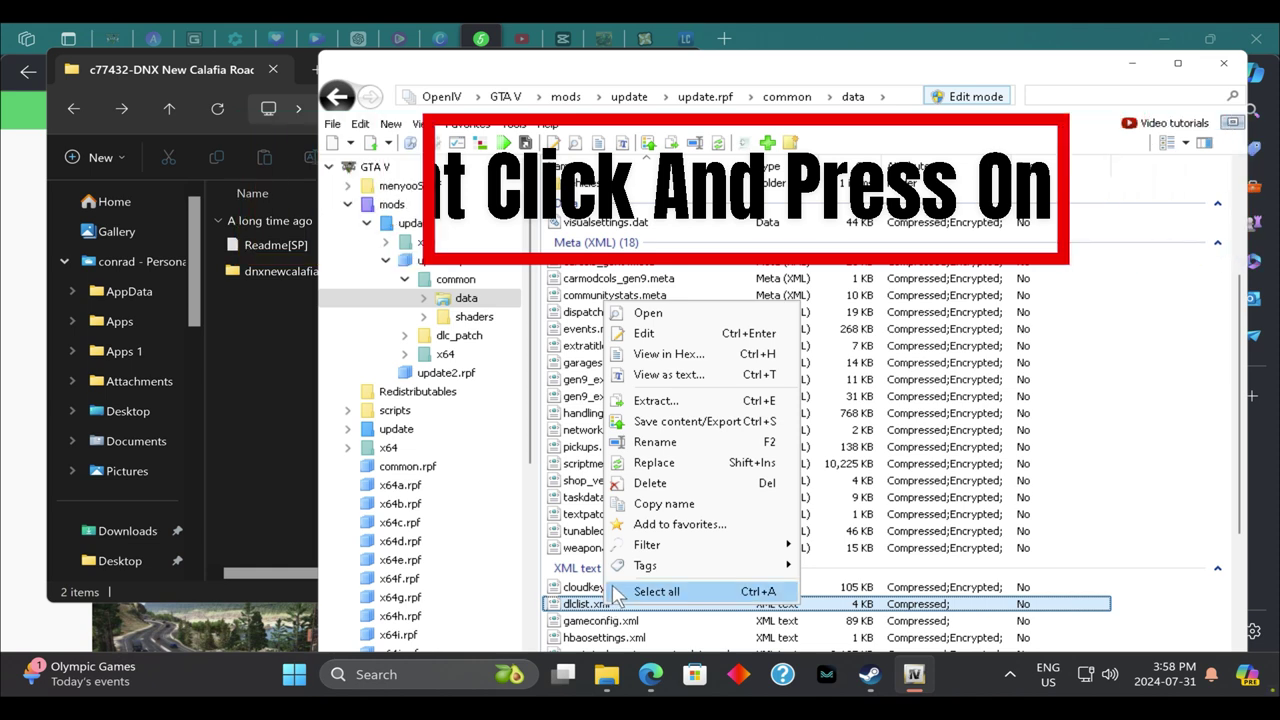
{"action": "left_click", "coordinate": [653, 337]}
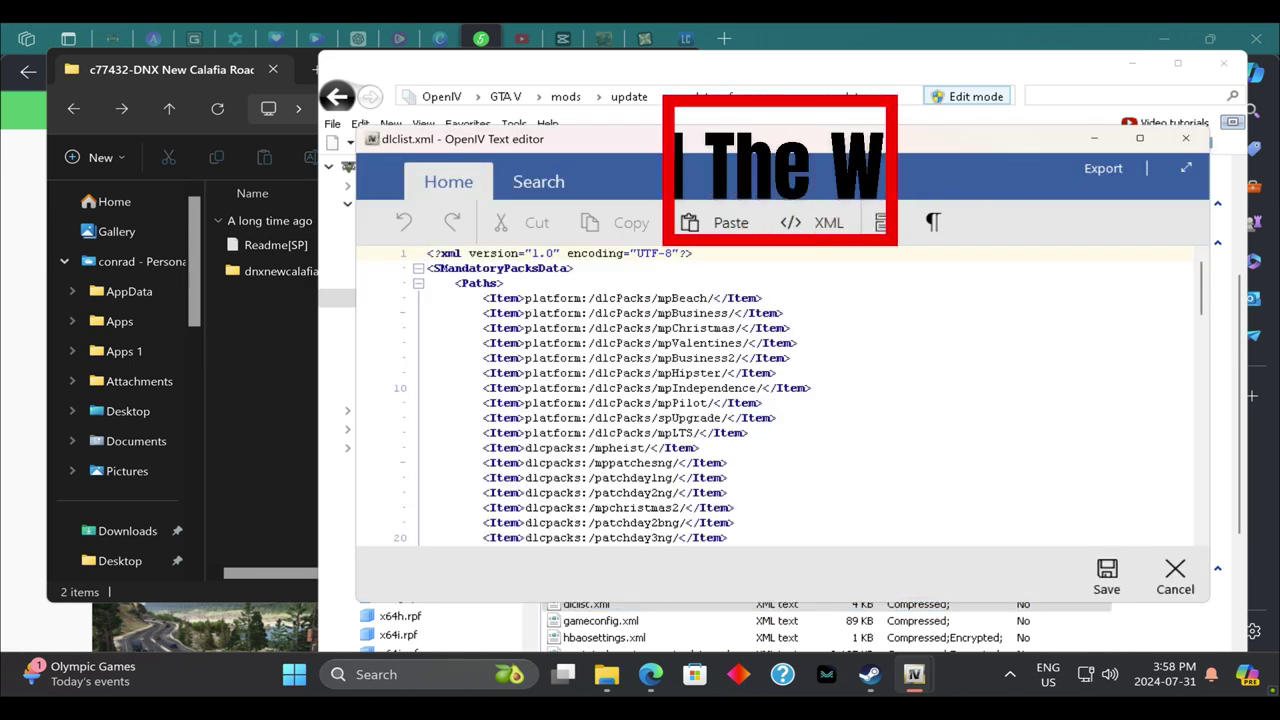
Add a new line below the last dlcpacks entry in dlclist.xml and paste a copy of the forest_n item into it.
{"action": "scroll", "coordinate": [775, 395], "scroll_direction": "down", "scroll_amount": 8}
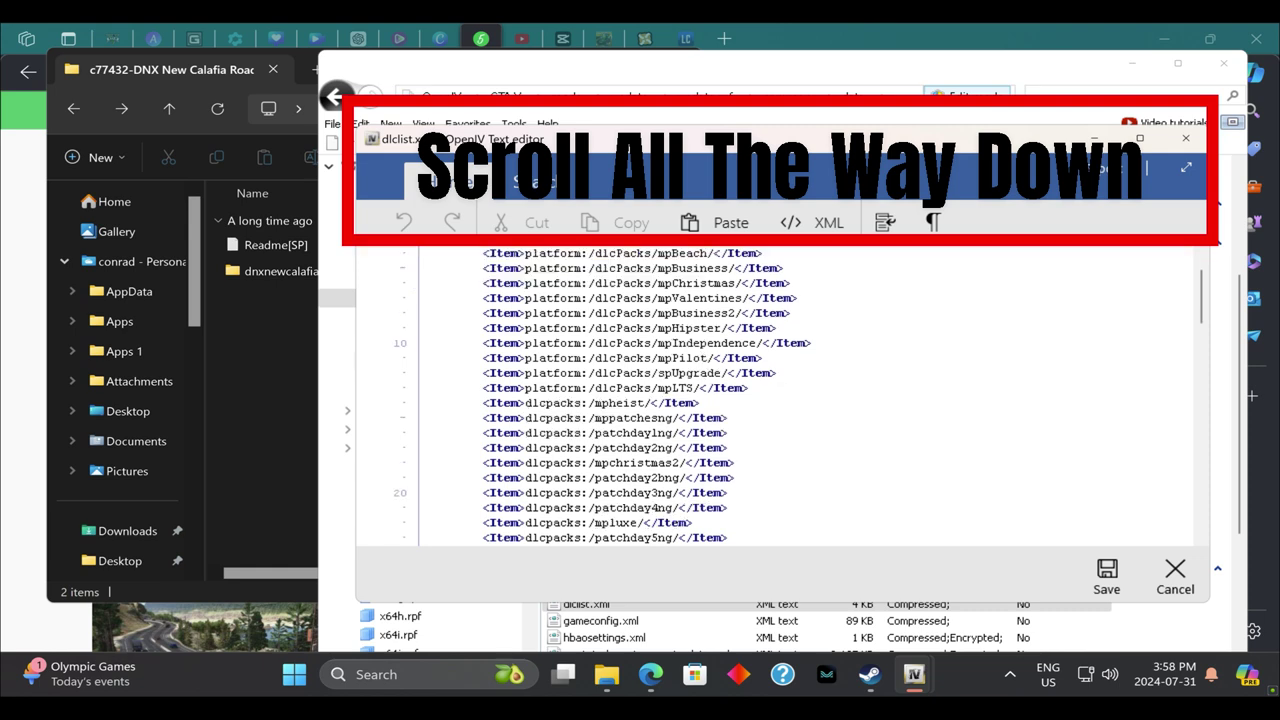
{"action": "scroll", "coordinate": [775, 395], "scroll_direction": "down", "scroll_amount": 3}
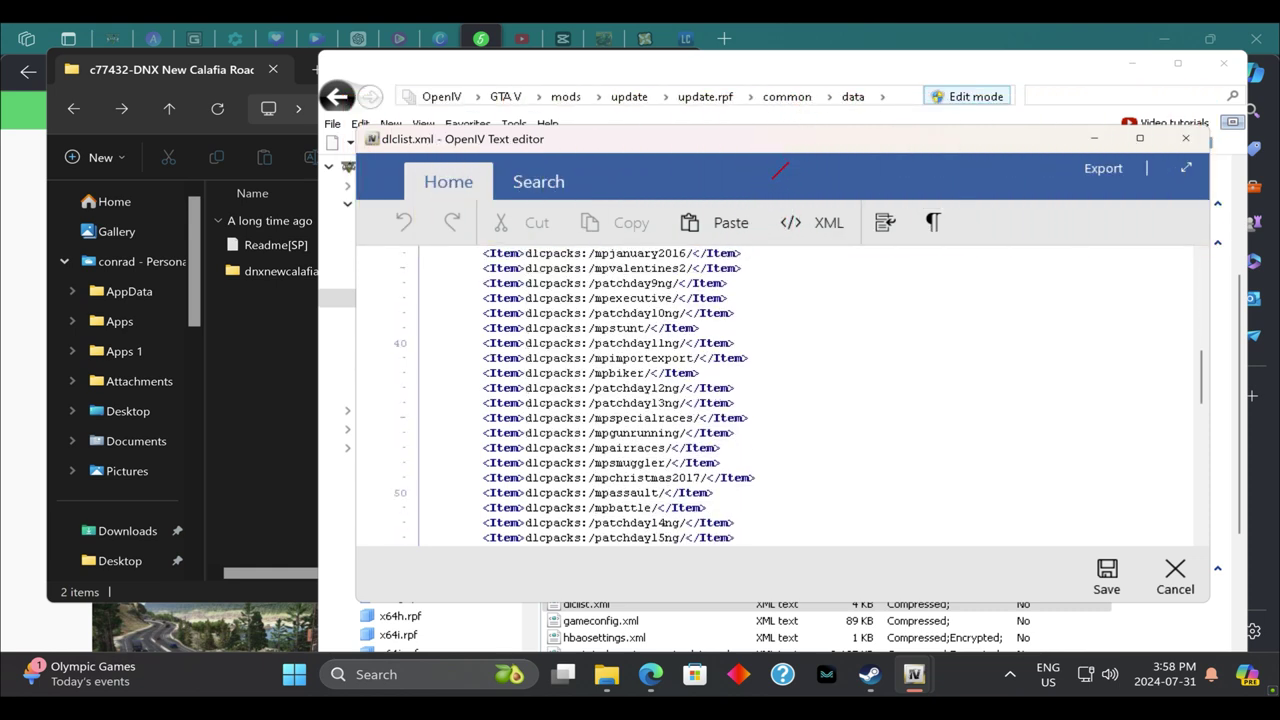
{"action": "scroll", "coordinate": [775, 395], "scroll_direction": "down", "scroll_amount": 3}
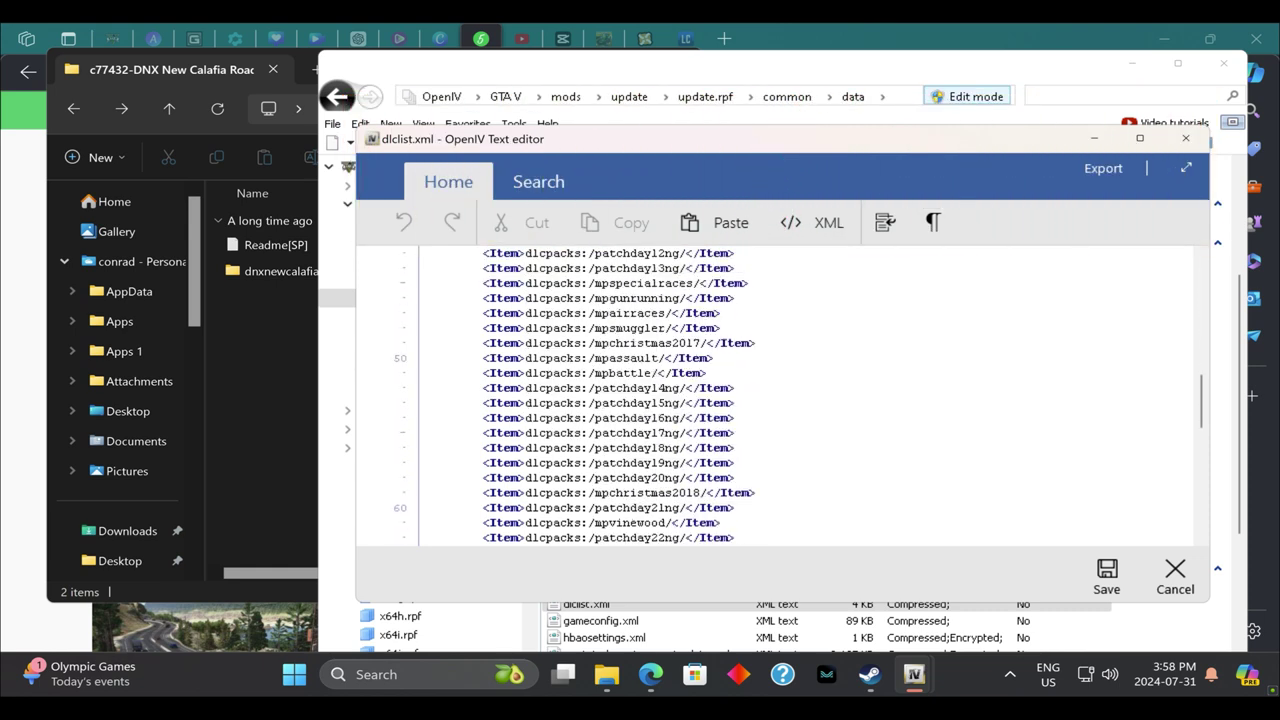
{"action": "scroll", "coordinate": [775, 395], "scroll_direction": "down", "scroll_amount": 13}
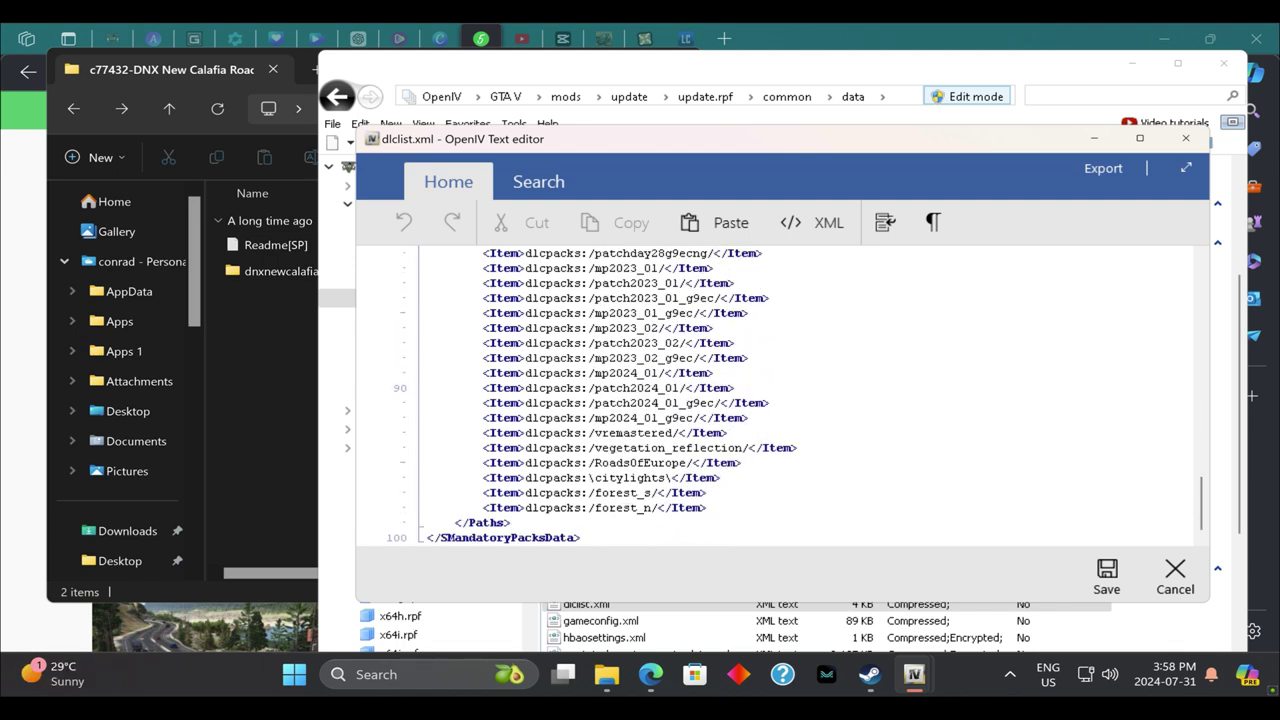
{"action": "left_click", "coordinate": [738, 508]}
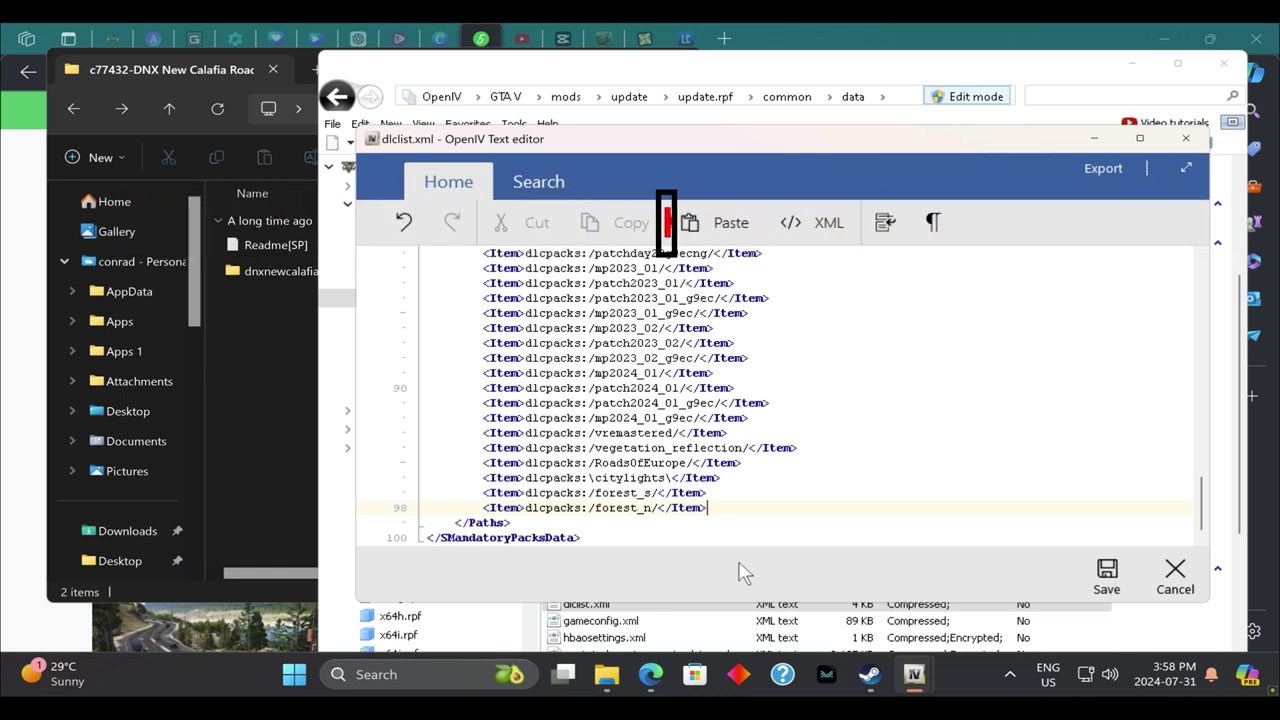
{"action": "key", "text": "Return"}
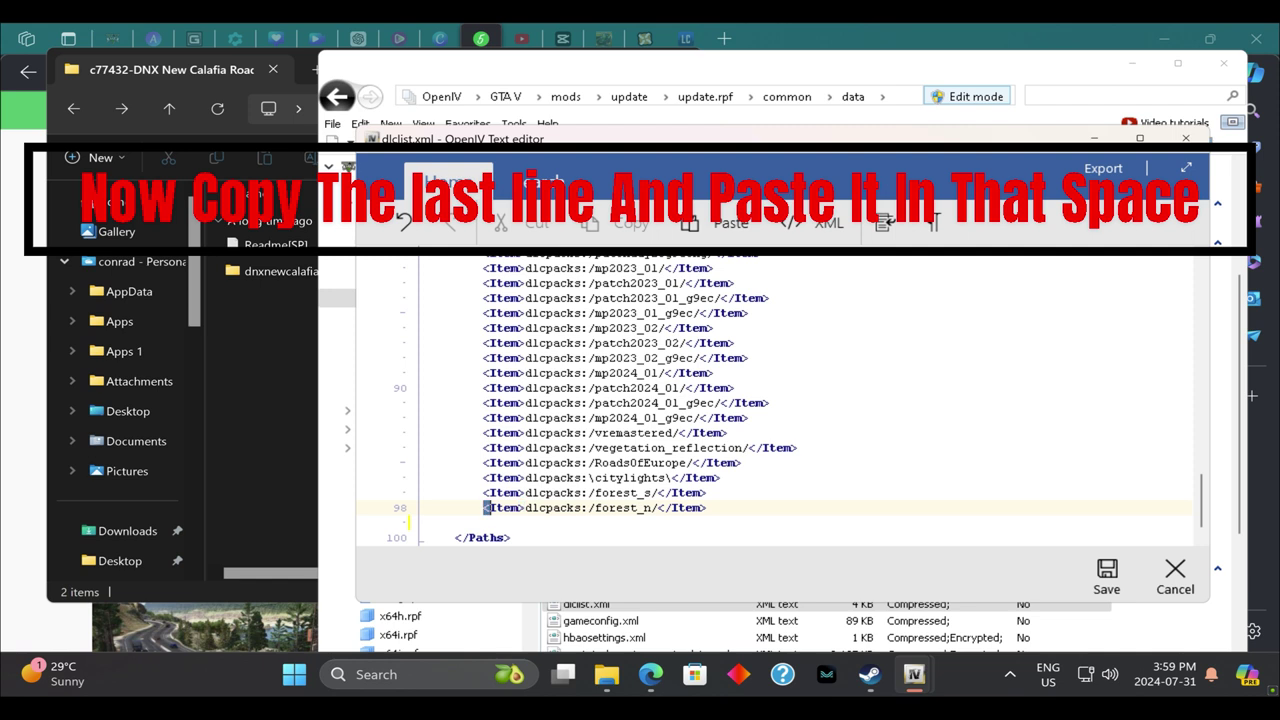
{"action": "left_click_drag", "start_coordinate": [484, 508], "coordinate": [707, 508]}
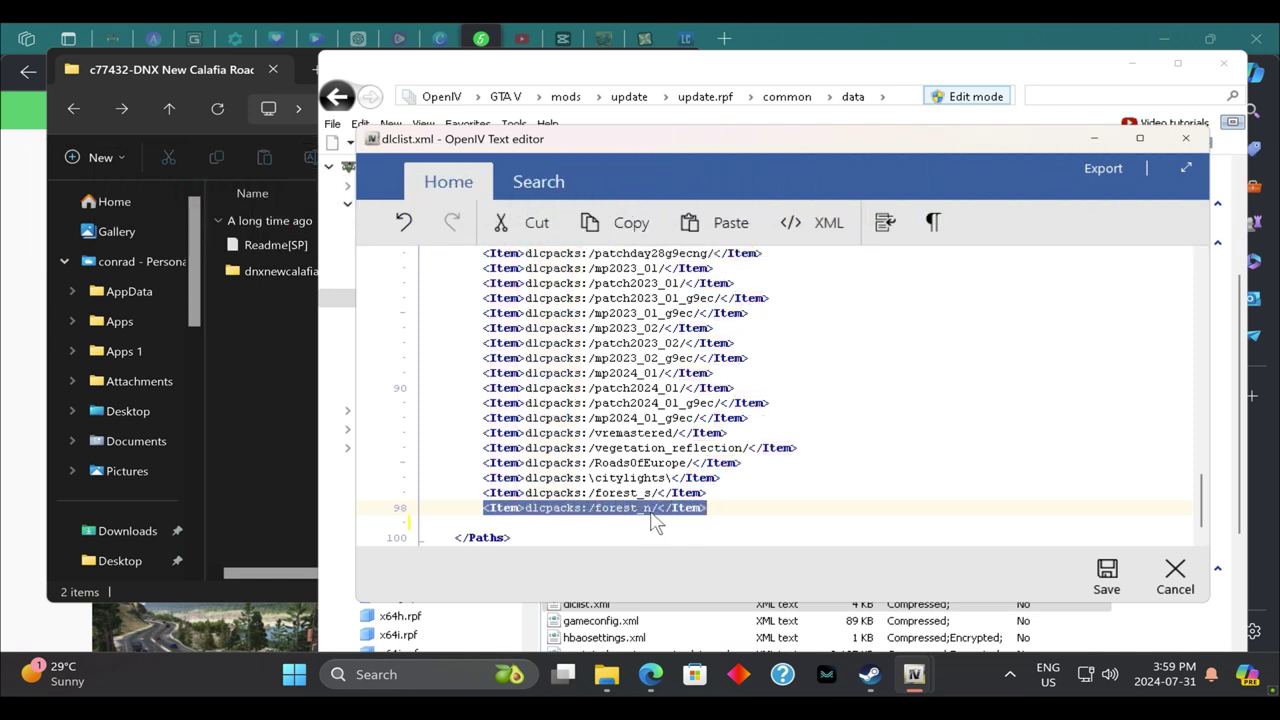
{"action": "left_click", "coordinate": [633, 232]}
{"action": "left_click", "coordinate": [430, 522]}
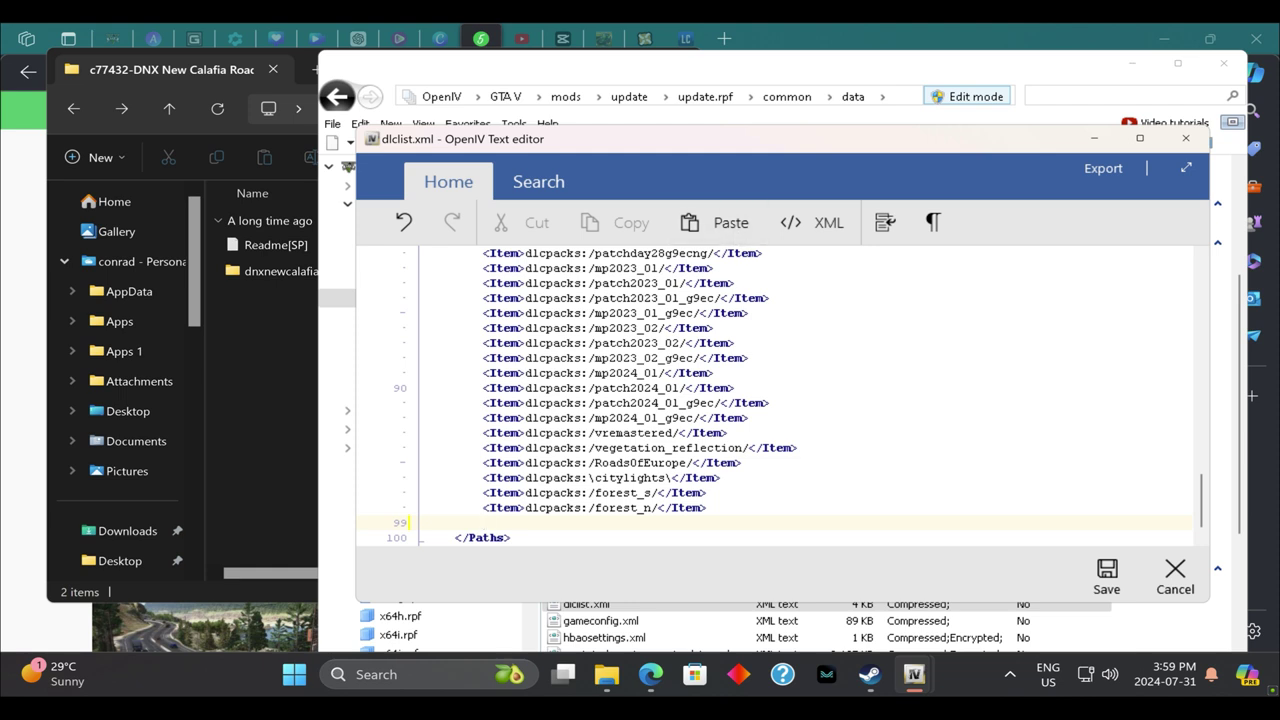
{"action": "right_click", "coordinate": [565, 524]}
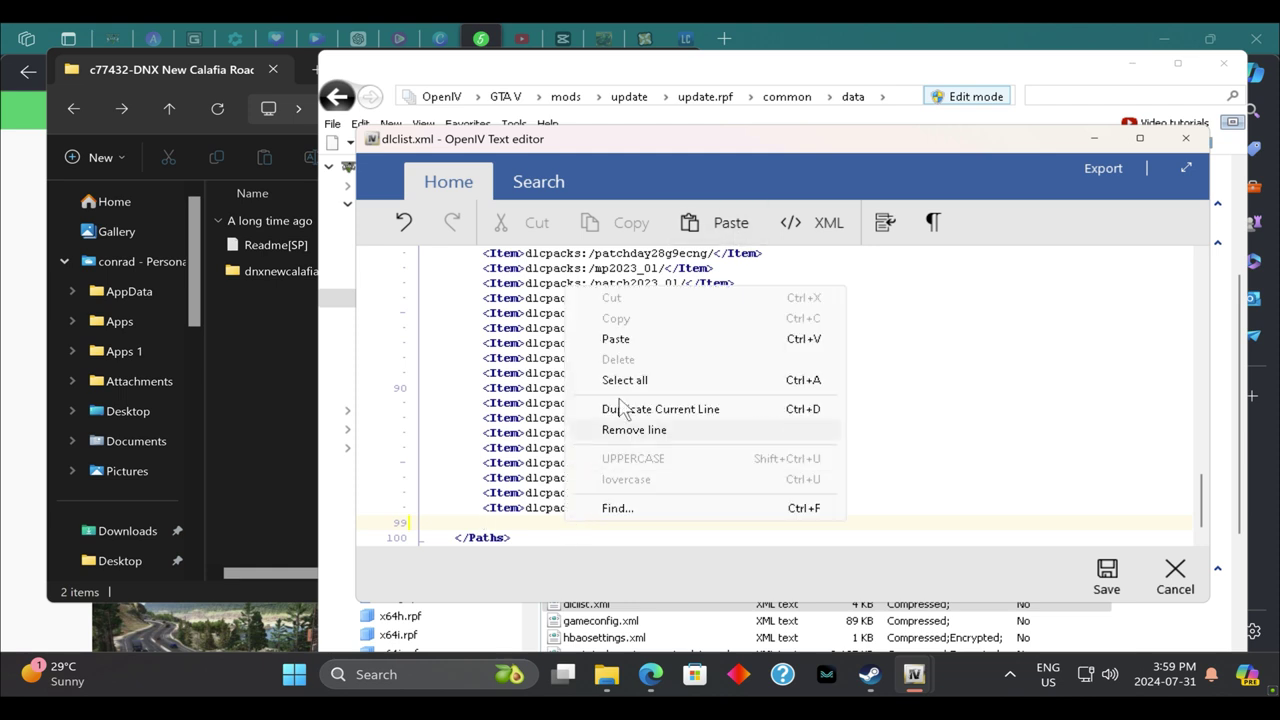
{"action": "left_click", "coordinate": [616, 340]}
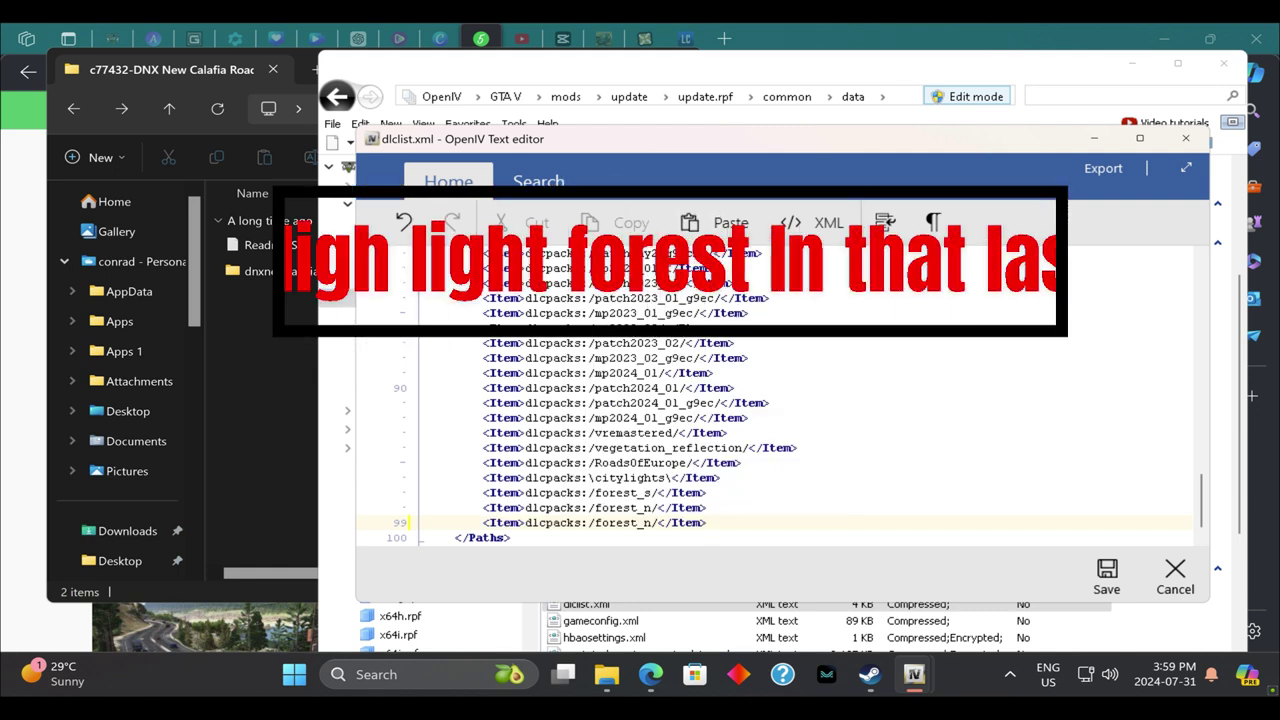
Replace forest_n in the newly added last entry with the folder name dnxnewcalafiaroads, copied from the extracted mod folder in File Explorer.
{"action": "left_click_drag", "start_coordinate": [596, 523], "coordinate": [648, 524]}
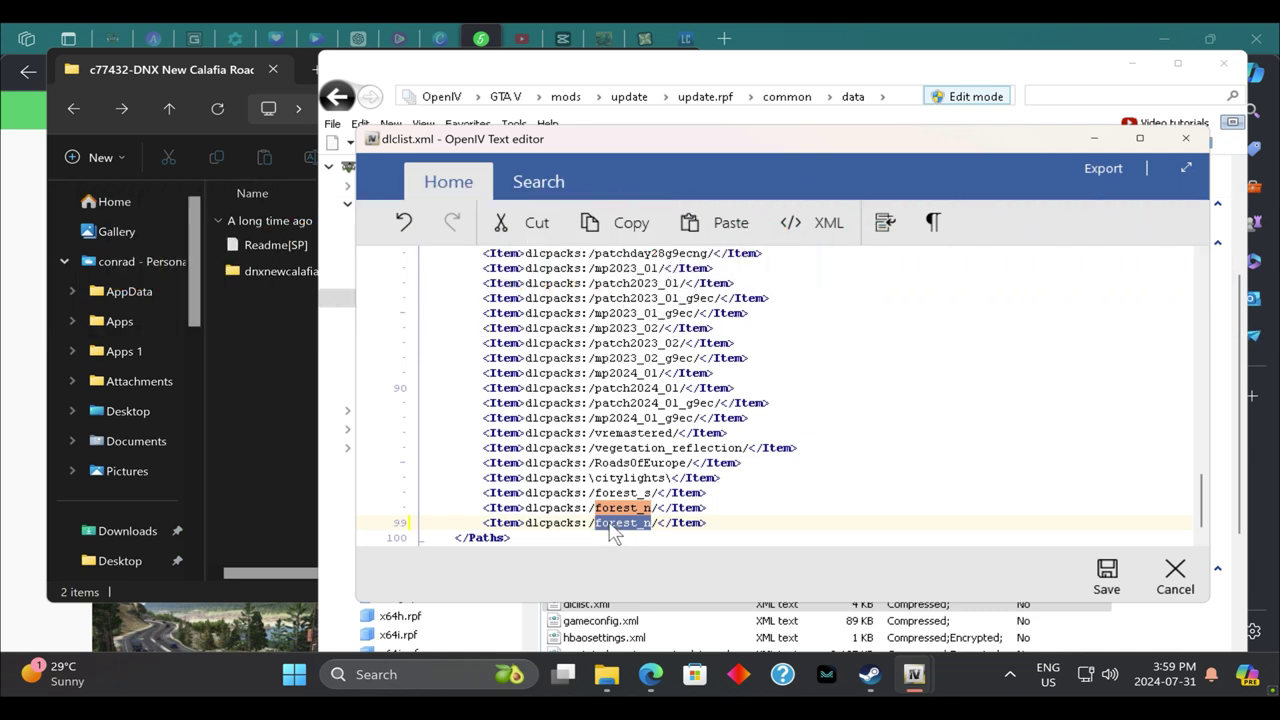
{"action": "left_click", "coordinate": [605, 678]}
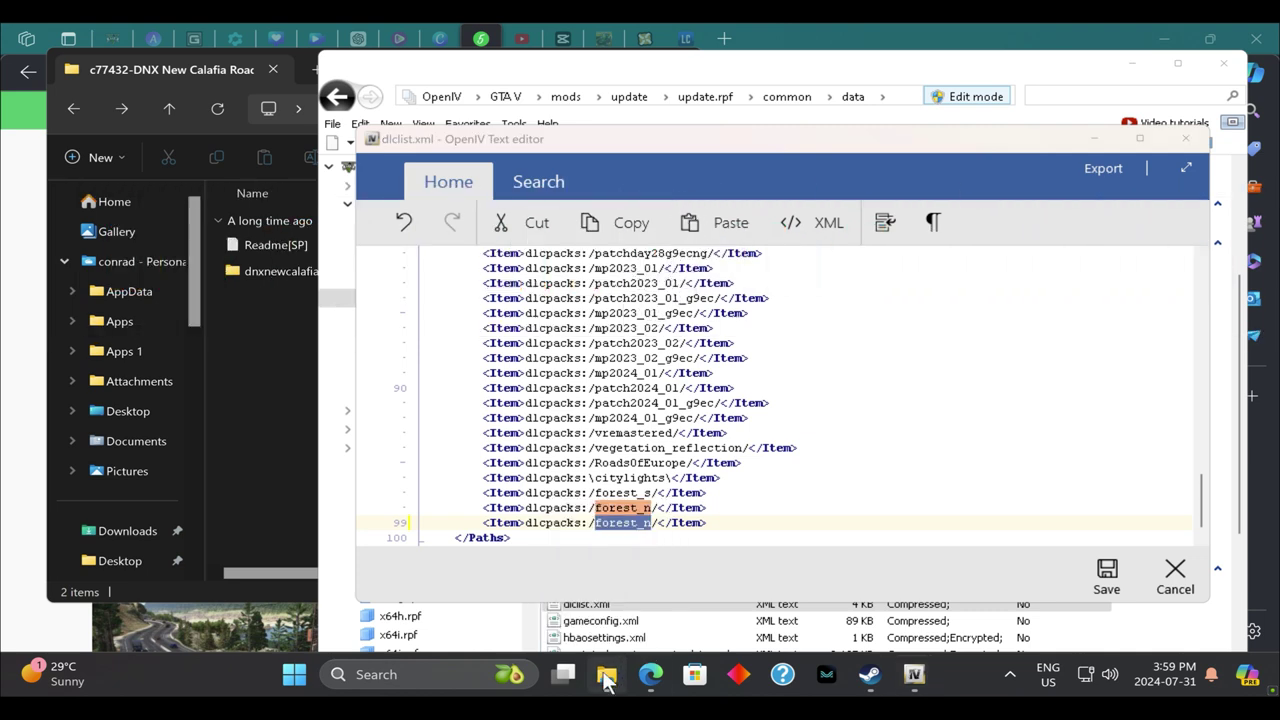
{"action": "left_click", "coordinate": [288, 267]}
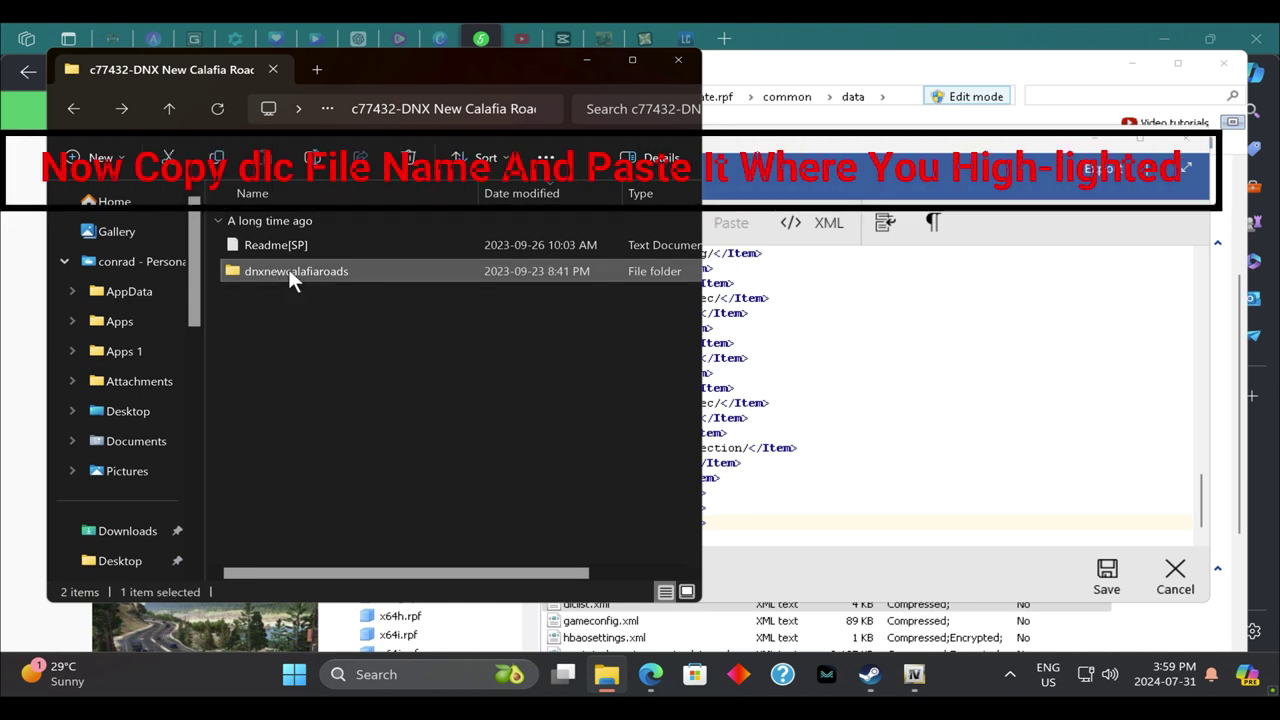
{"action": "key", "text": "F2"}
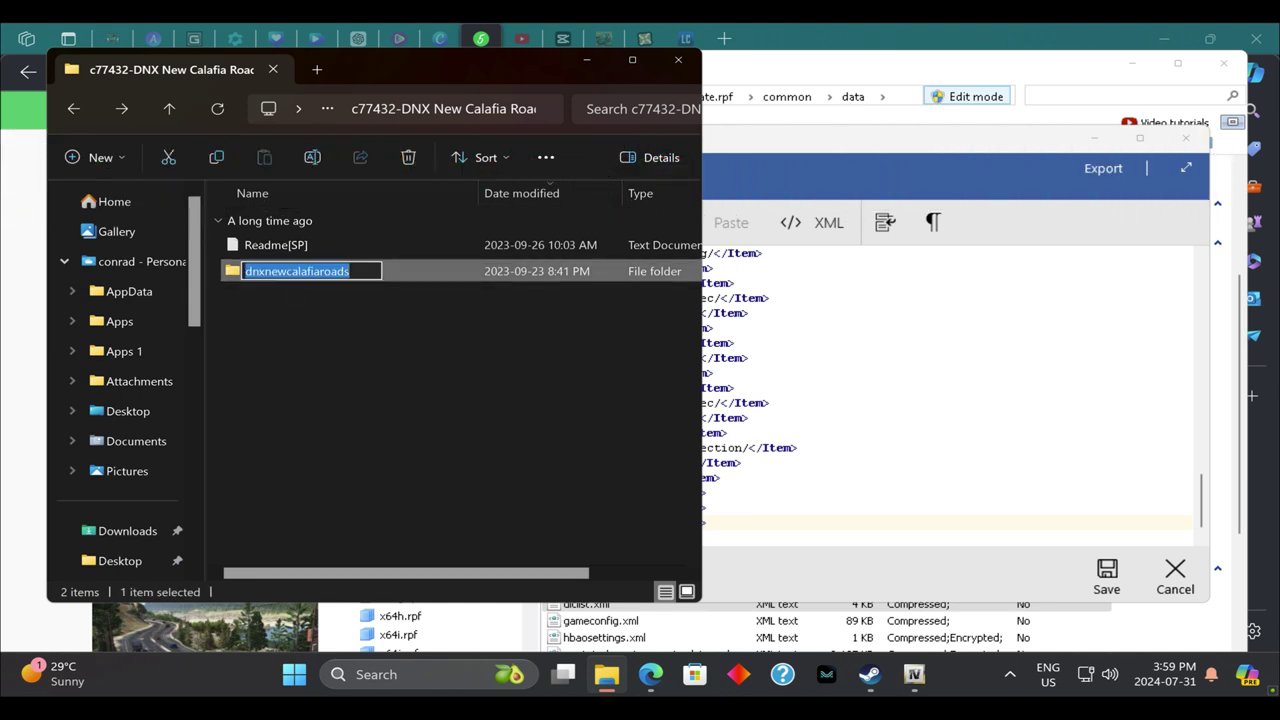
{"action": "right_click", "coordinate": [288, 267]}
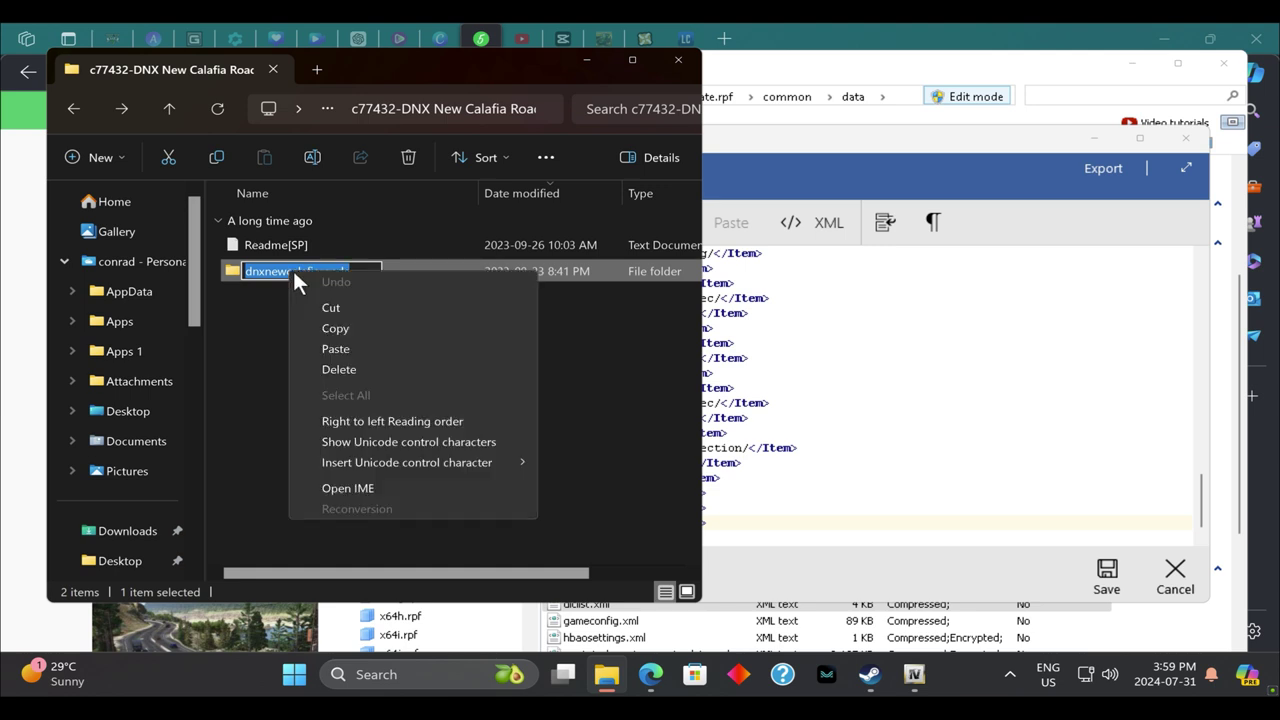
{"action": "left_click", "coordinate": [332, 327]}
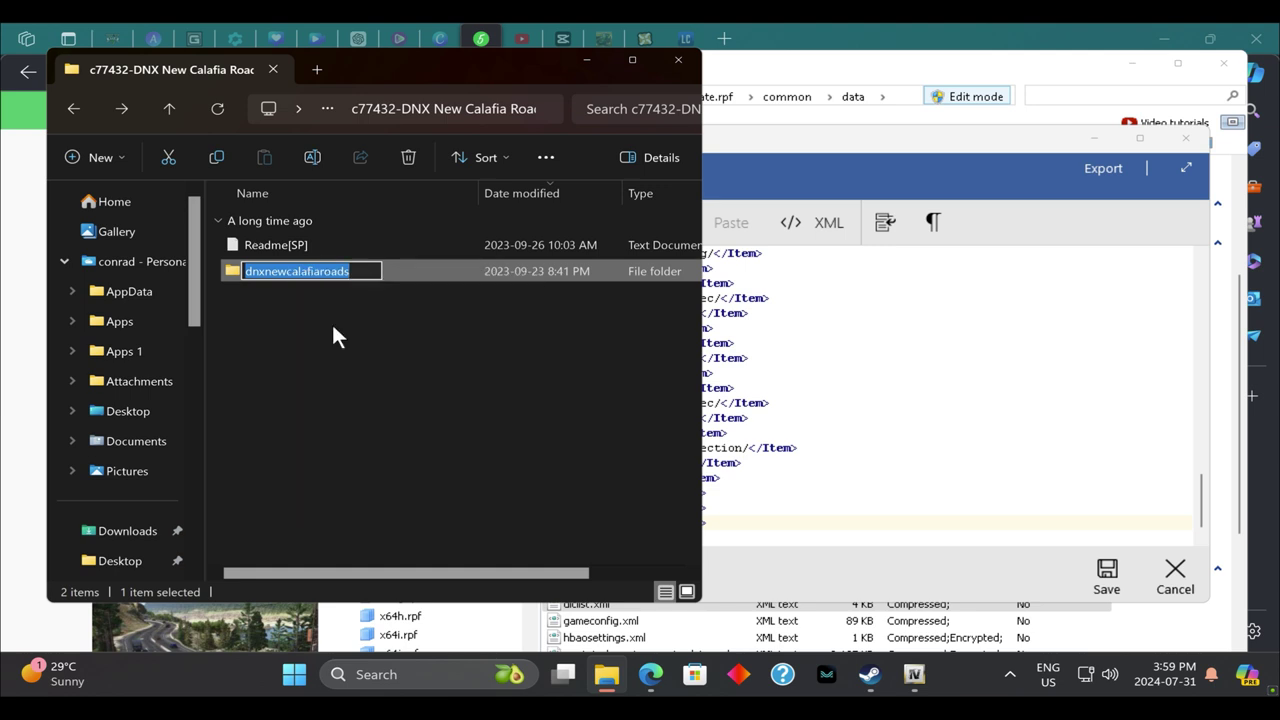
{"action": "left_click", "coordinate": [589, 60]}
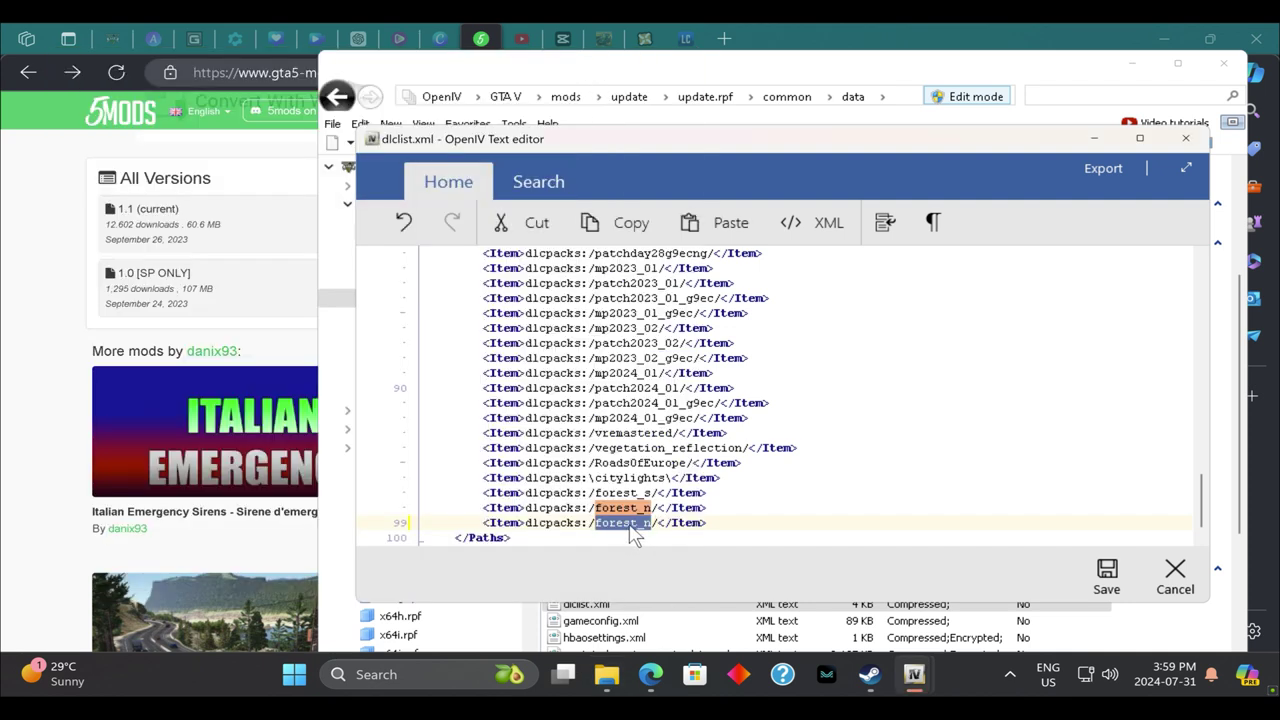